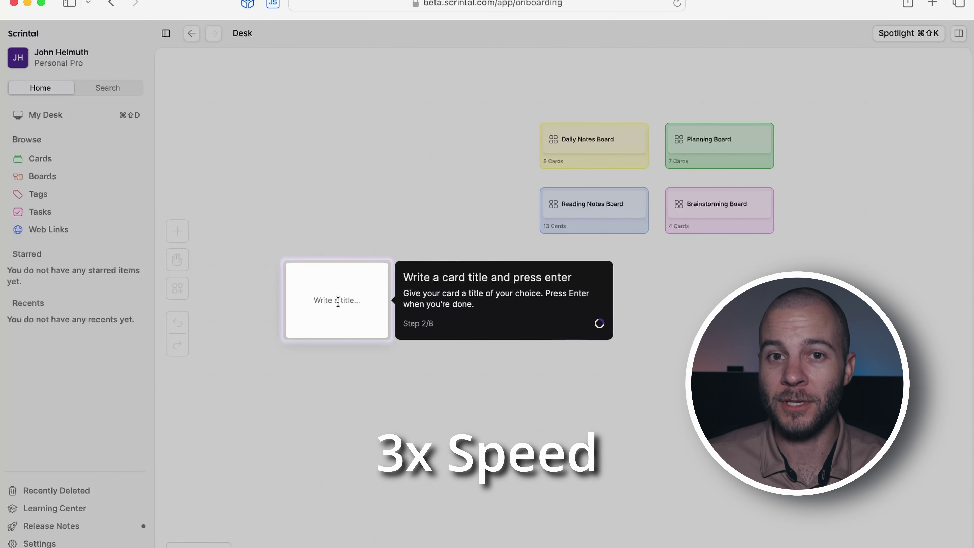
- Title the card 'Demonstration' and add the note 'Here is a note, just a simple note.'
text(Demonstration)
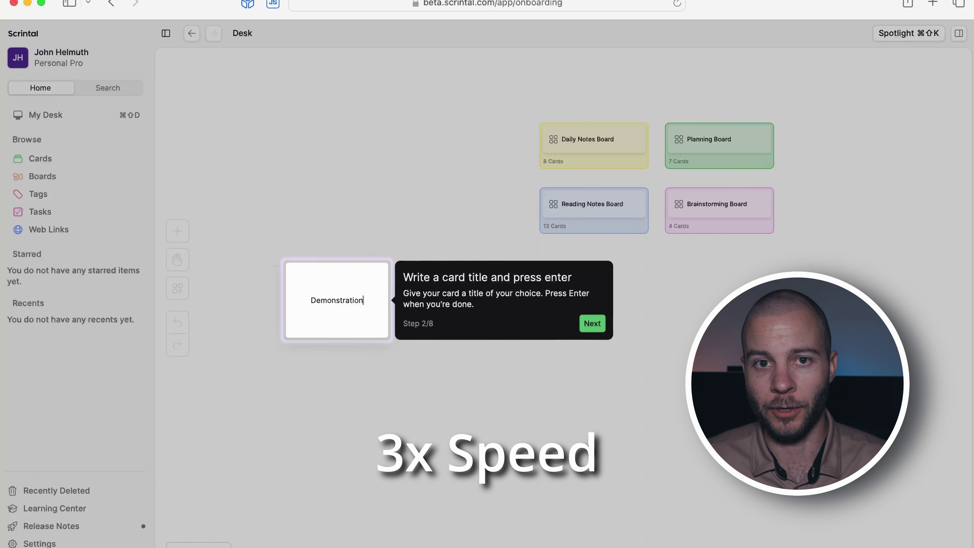
key(Return)
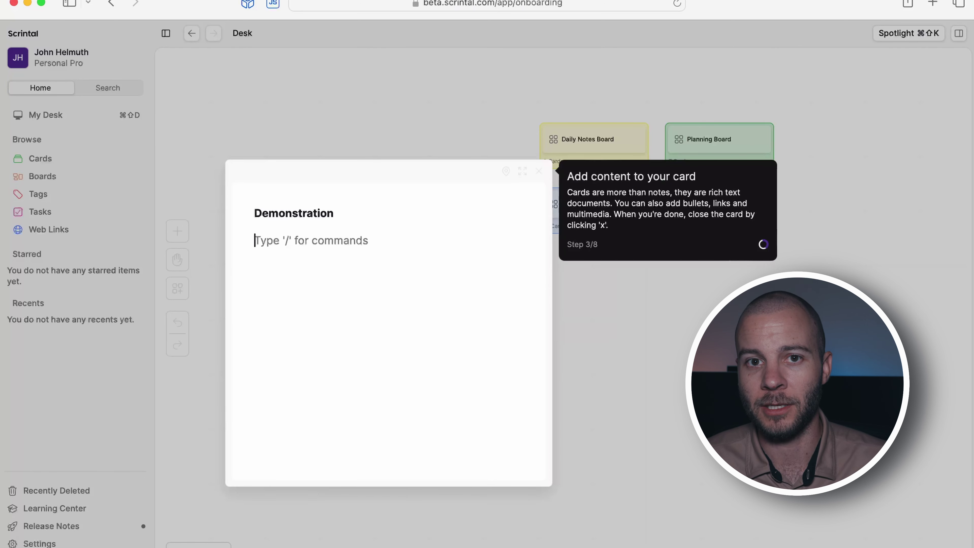
text(Here is a note, jus)
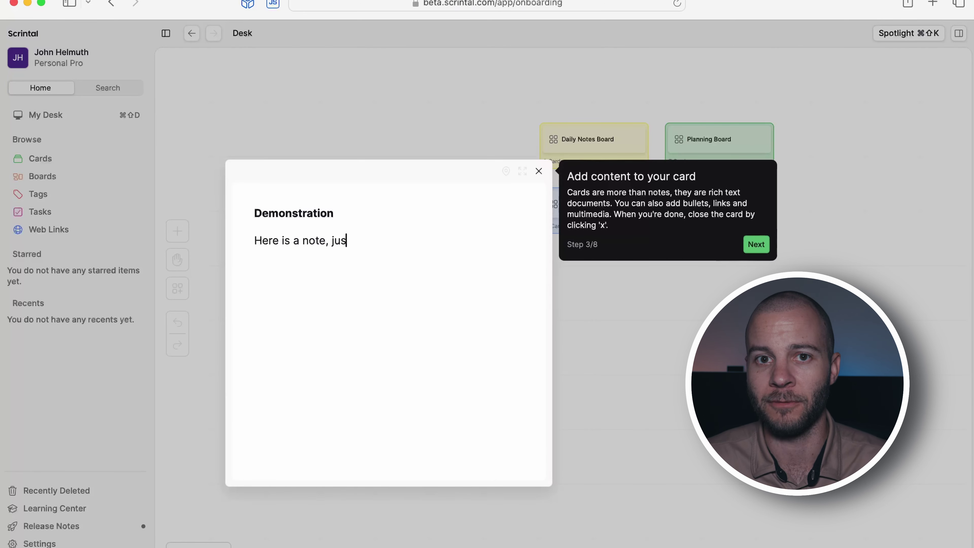
text(t a simple note.)
key(Return)
- Add a Heading 1 line reading 'Looks cool!'
text(/)
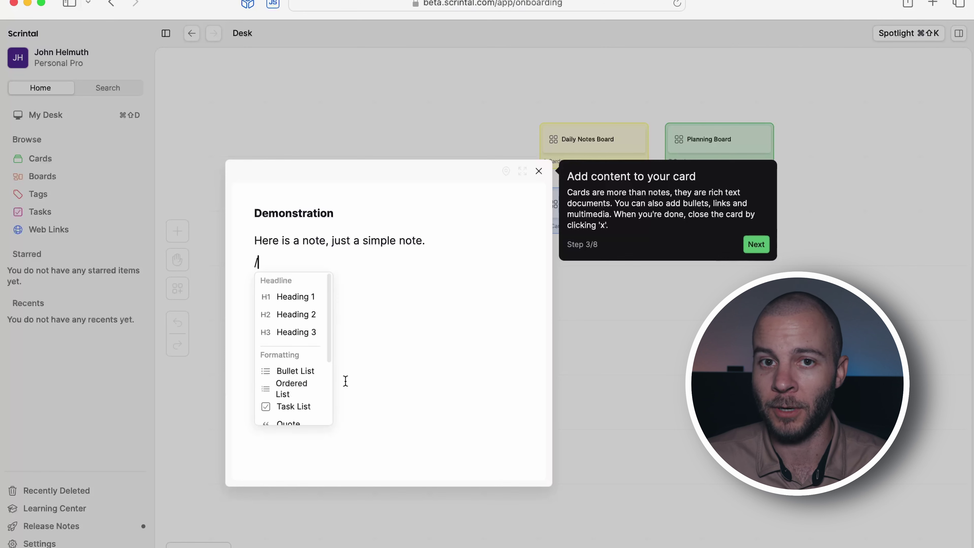
scroll(302, 384, down, 3)
scroll(300, 303, up, 3)
click(300, 298)
text(Look)
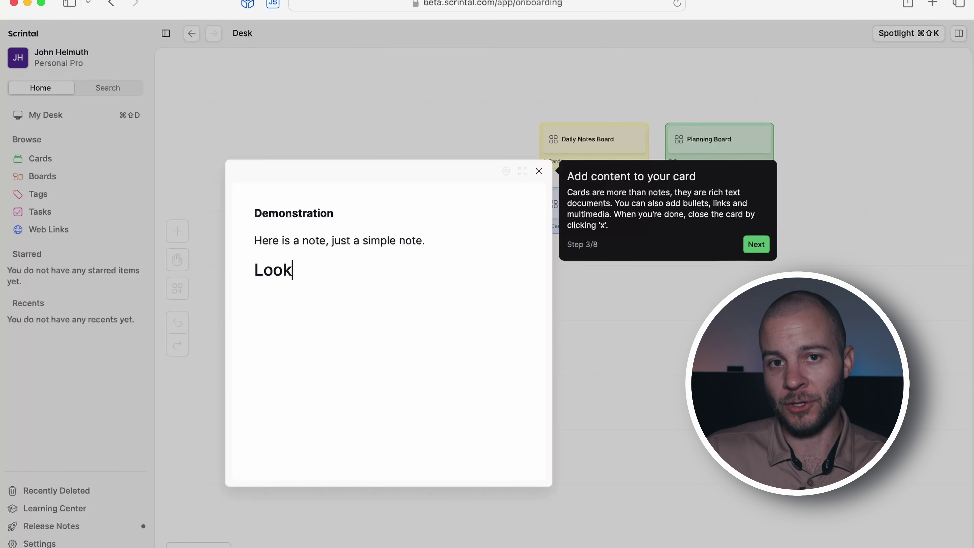
text(s cool!)
key(Return)
- Add a three-item numbered list starting 'This is a number list', removing a stray time entry
text(/)
scroll(298, 393, down, 3)
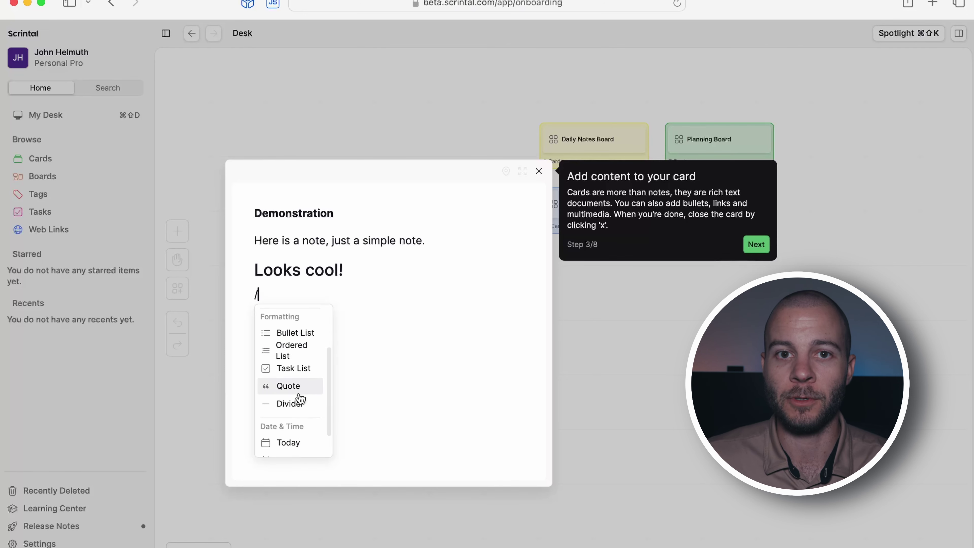
scroll(301, 400, up, 2)
scroll(300, 399, down, 3)
scroll(300, 365, up, 2)
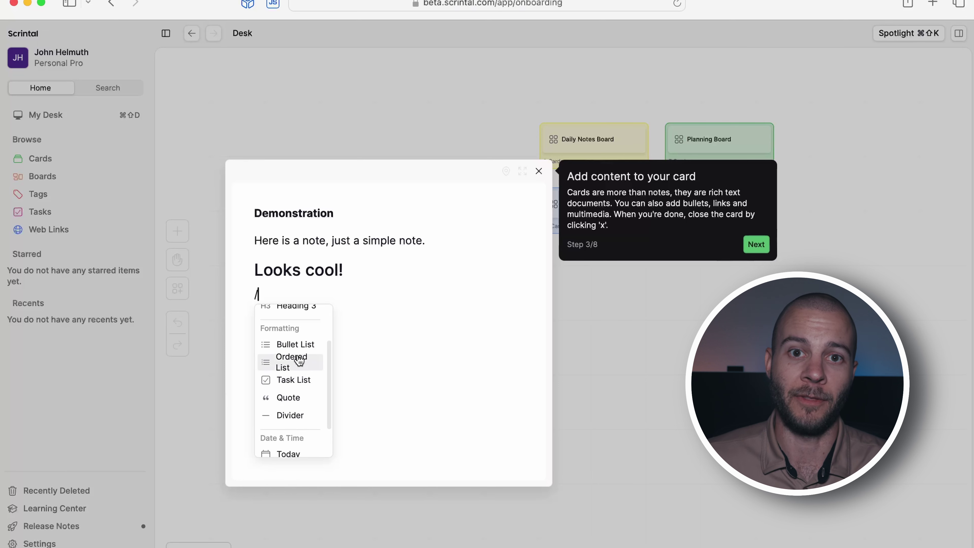
click(300, 368)
text(This is a )
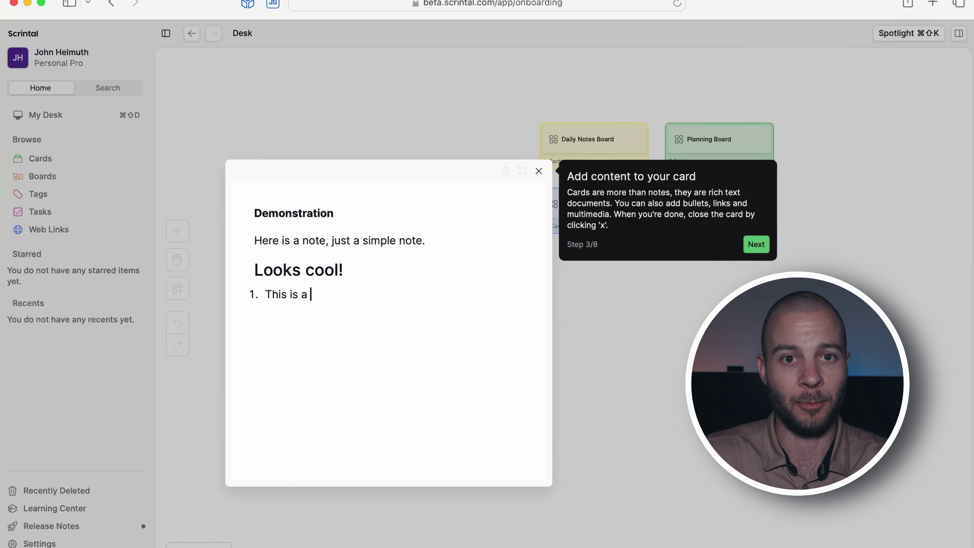
text(number list It keeps adding)
key(Return)
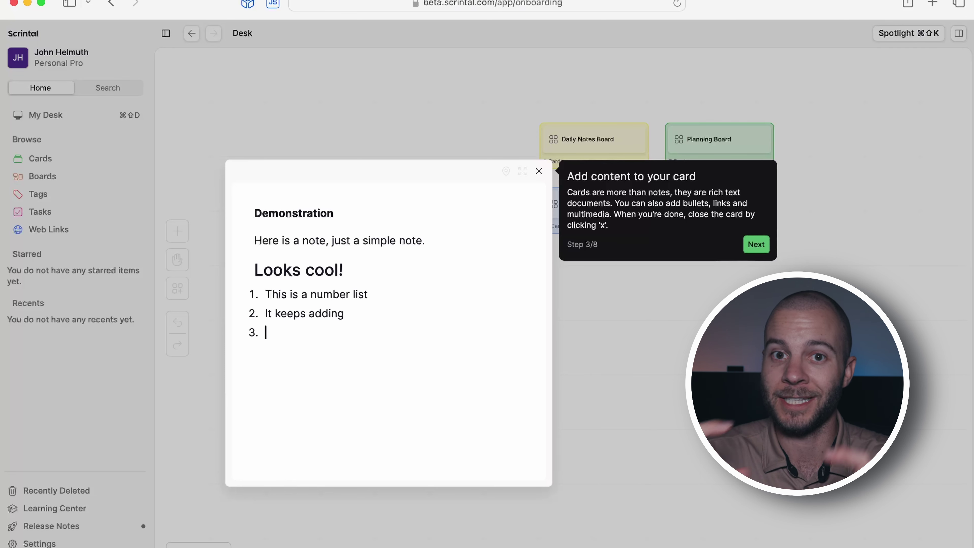
text(Simple enough...)
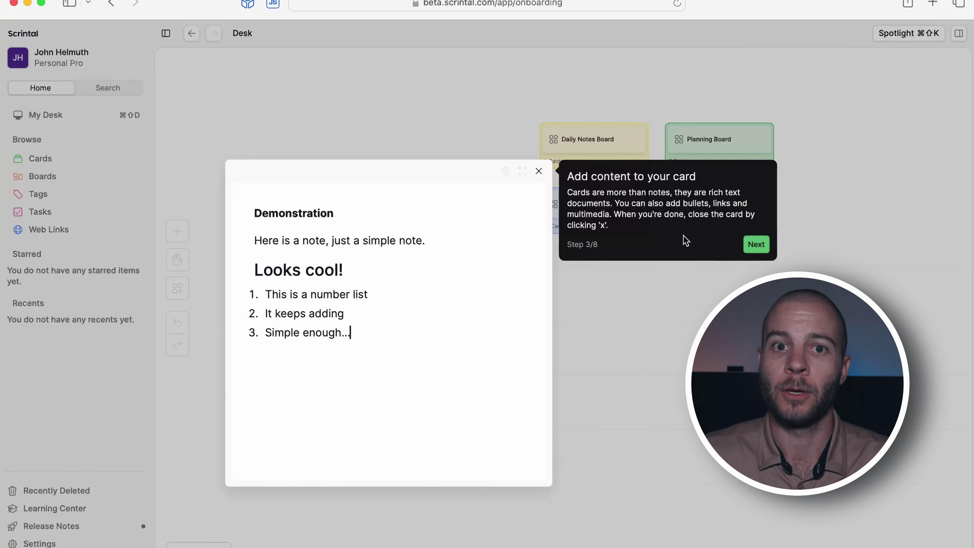
text(/)
scroll(314, 433, down, 5)
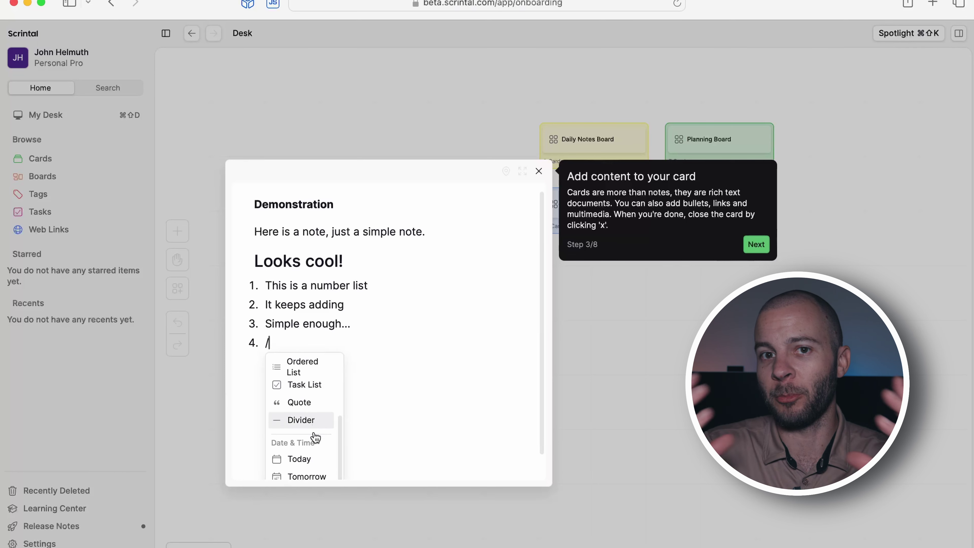
click(301, 468)
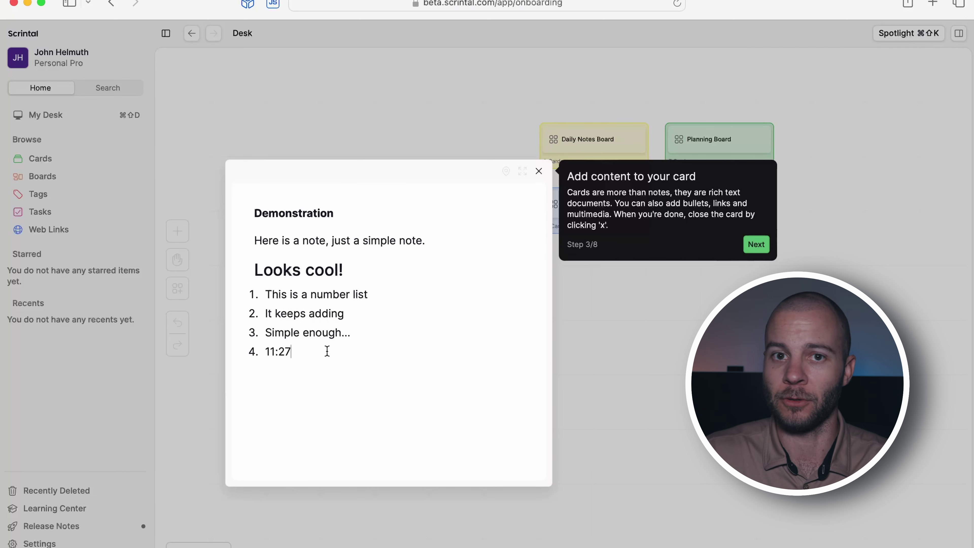
key(BackSpace)
key(BackSpace)
key(BackSpace)
key(BackSpace)
key(BackSpace)
key(BackSpace)
key(BackSpace)
- Finish the Demonstration card and try zooming on the Reading Notes Board
click(756, 245)
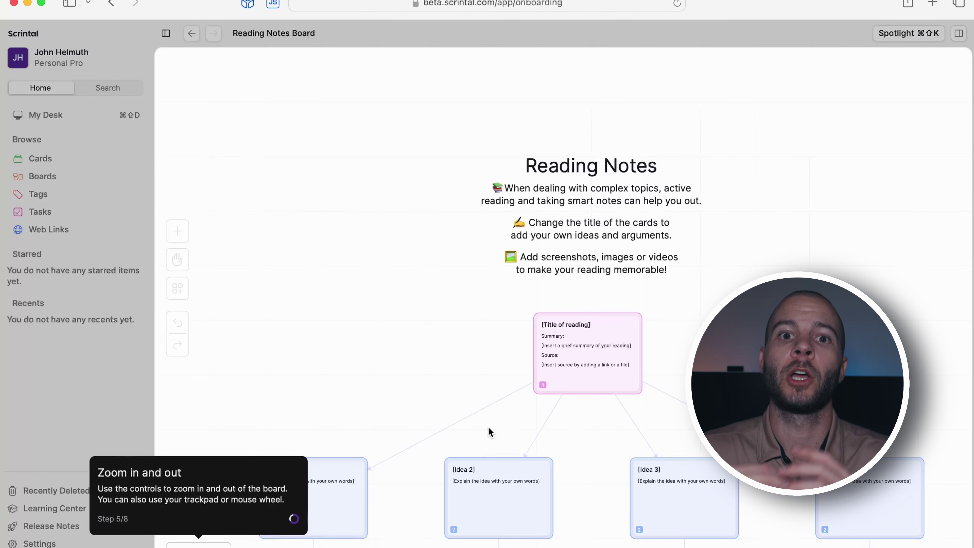
scroll(439, 402, down, 5)
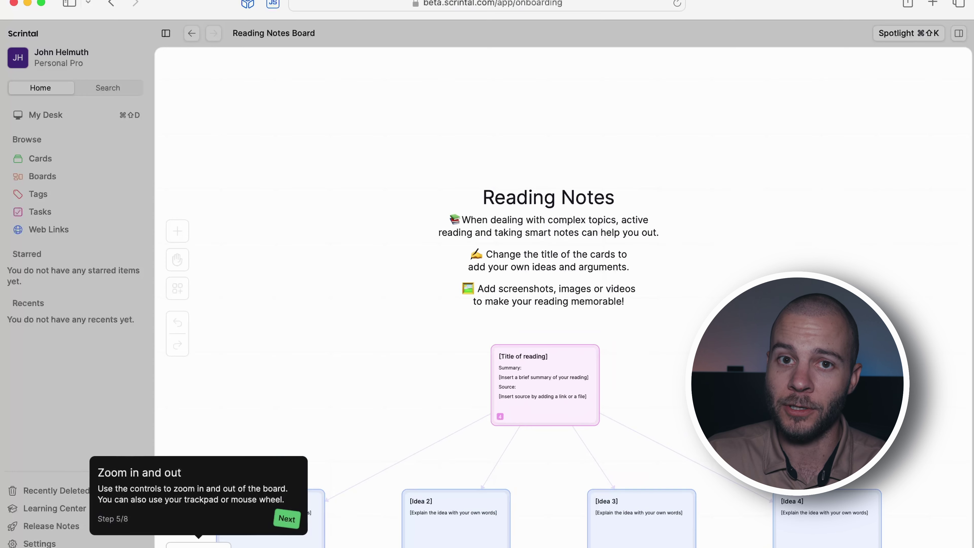
click(287, 518)
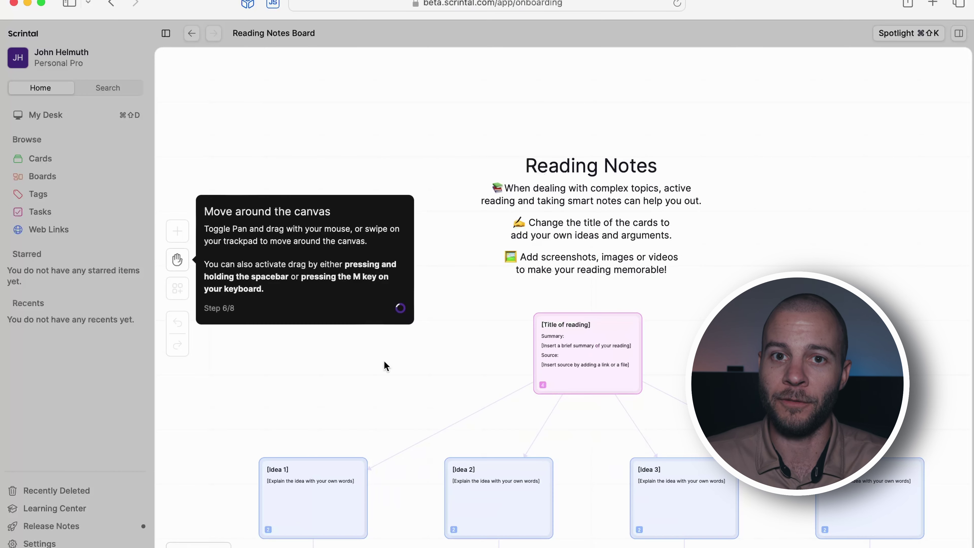
- Pan the board in M mode to reveal the evidence cards, then continue the tour
key(m)
scroll(273, 330, down, 10)
drag(579, 394, 576, 503)
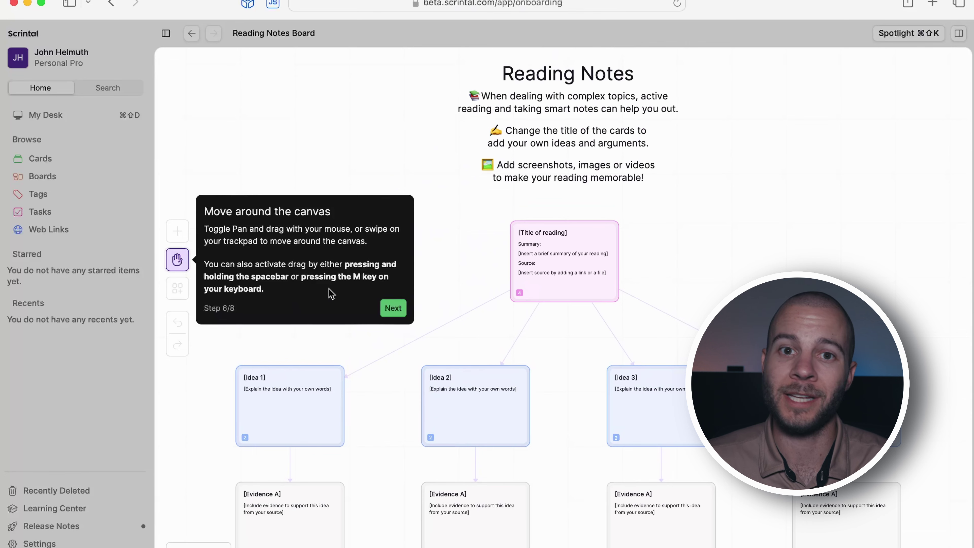
drag(465, 283, 454, 261)
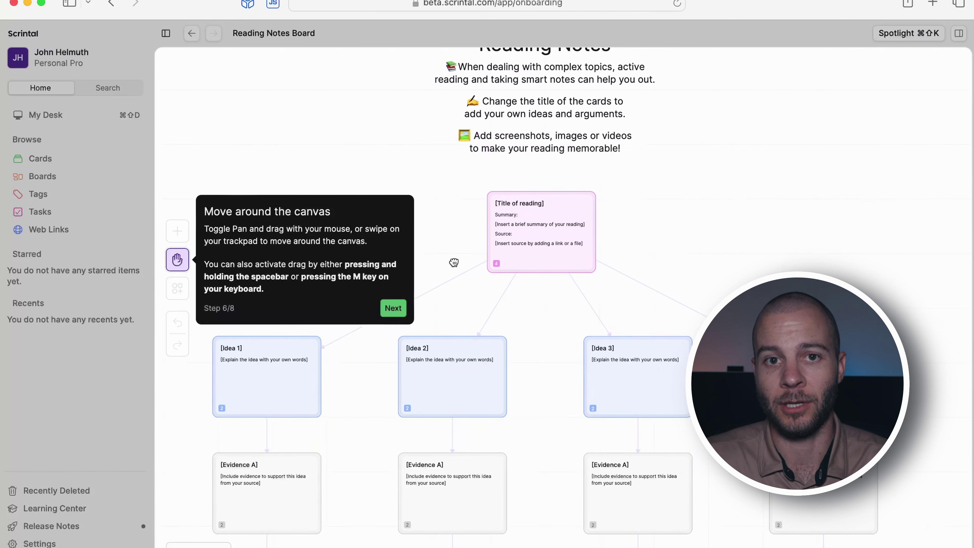
click(393, 309)
- Return to the desk, end the tour, move Demonstration beside Welcome and align Daily Notes Board
click(200, 36)
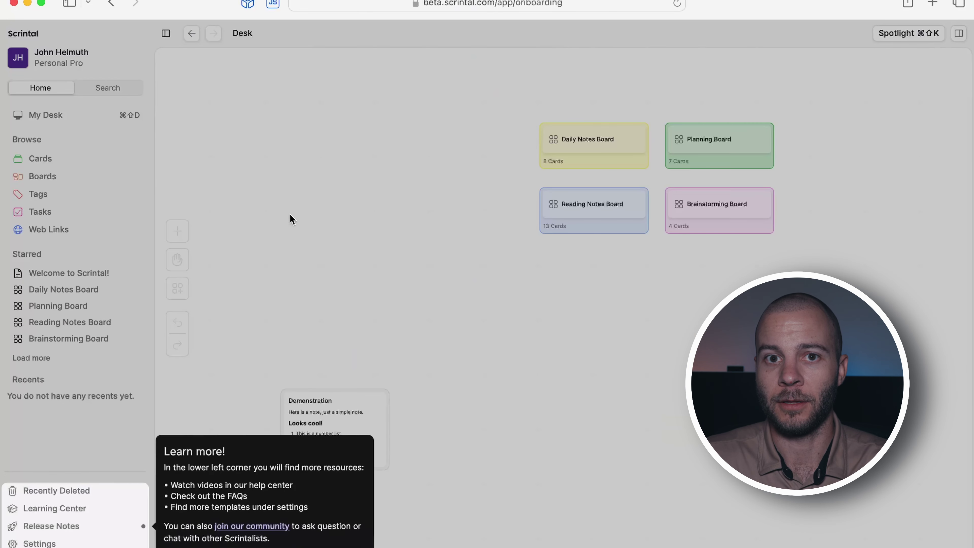
click(351, 545)
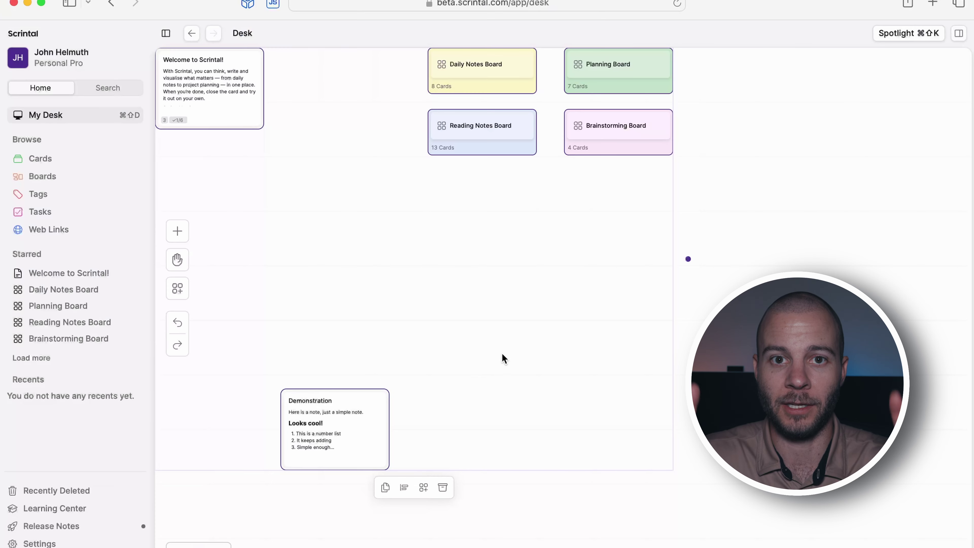
drag(381, 480, 385, 140)
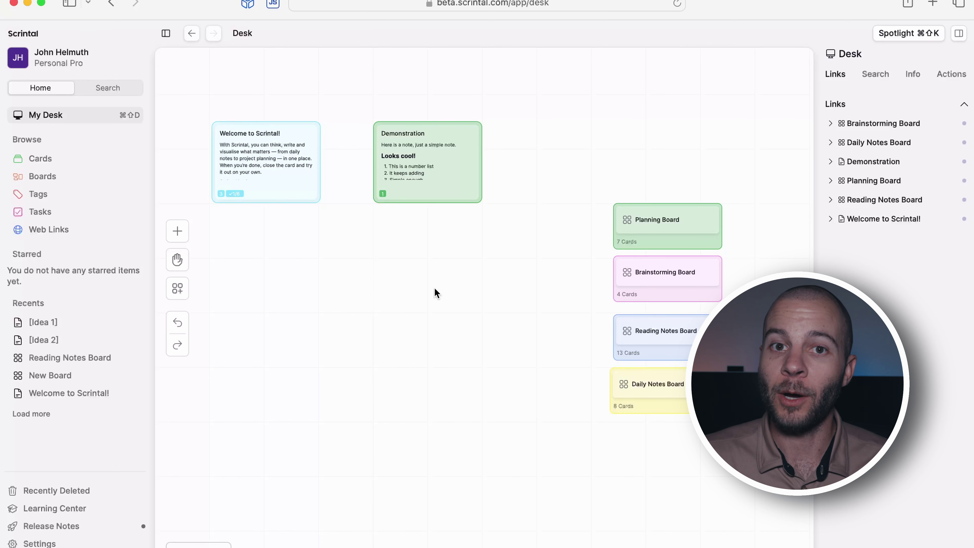
drag(652, 386, 686, 393)
- Add a new daily card to the desk beginning with 'What is a'
click(177, 230)
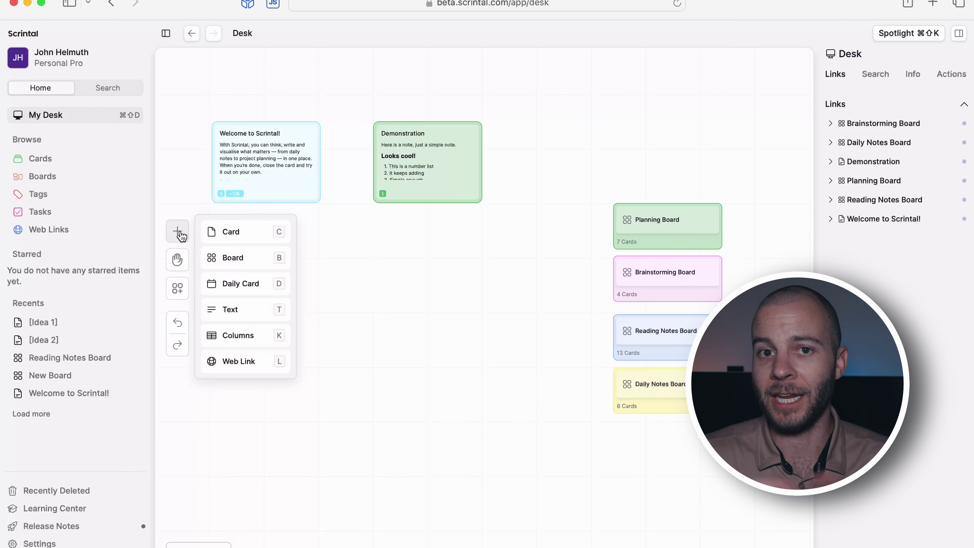
click(230, 286)
click(322, 317)
text(What is a daily card?)
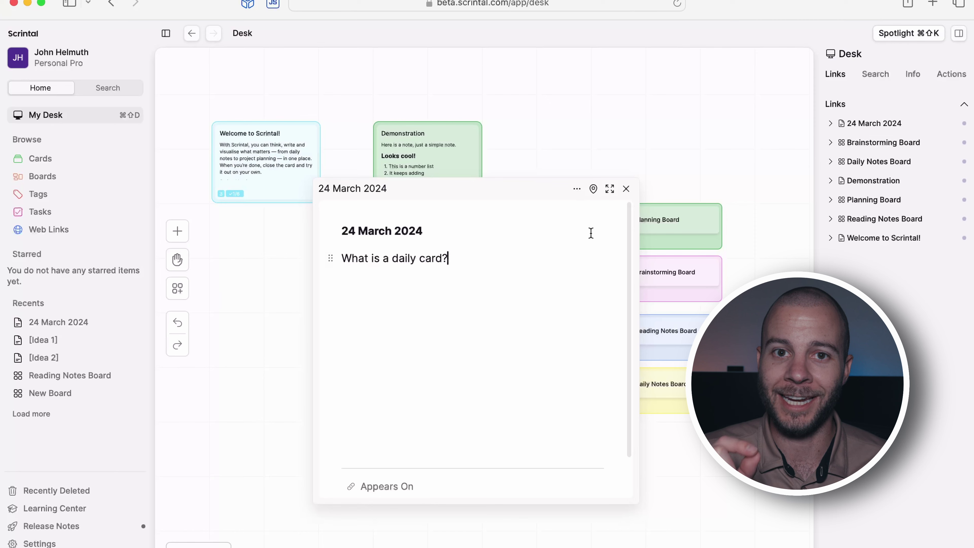
key(Escape)
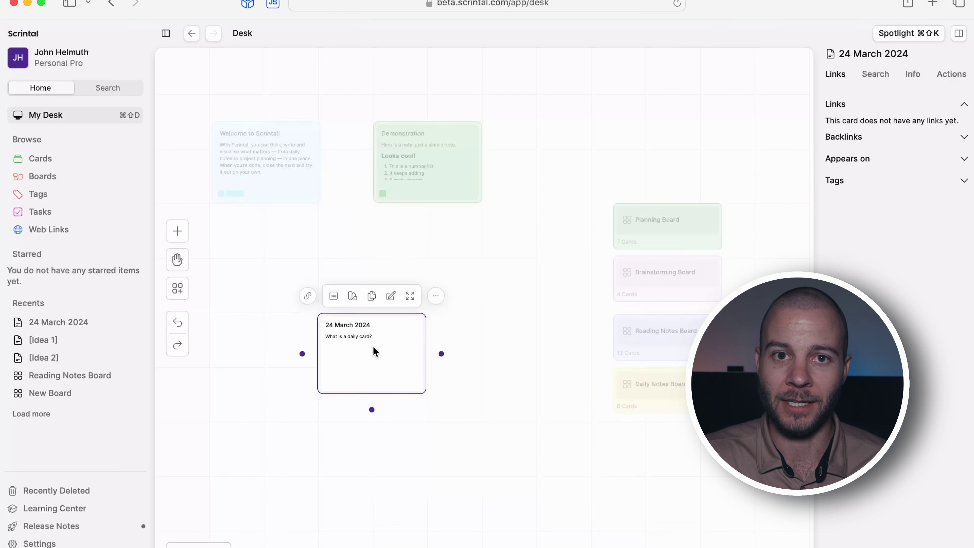
- Link the Demonstration card in the daily card, adding '- so you can link to a card or a board. That's pretty cool...'
double_click(374, 348)
key(Return)
text(/)
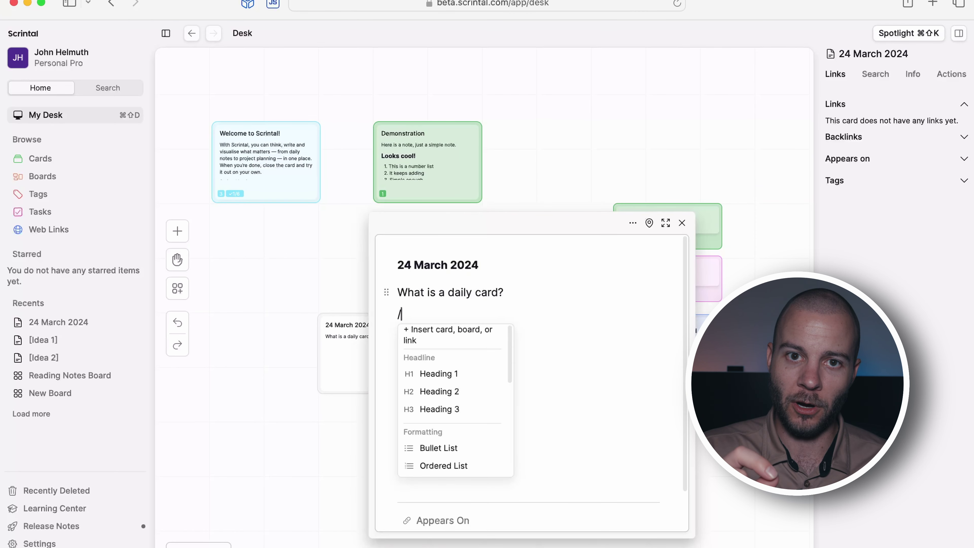
click(464, 338)
text(de)
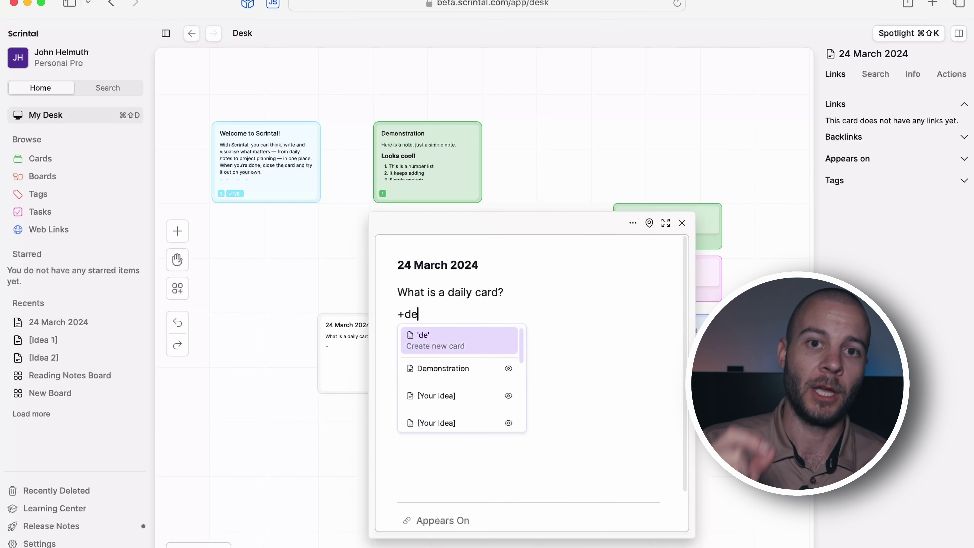
click(407, 370)
text(- )
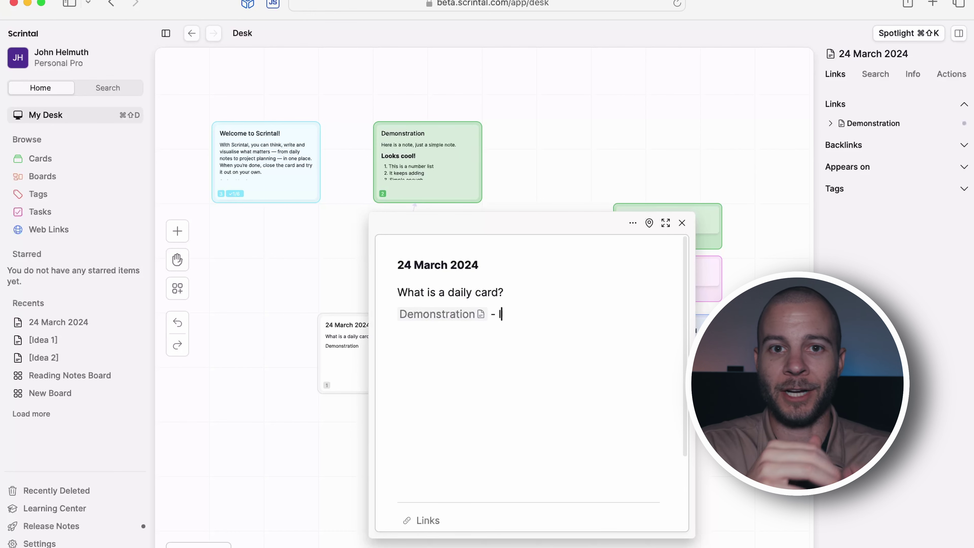
text(so you can link to a card or a board. That's pretty cool...)
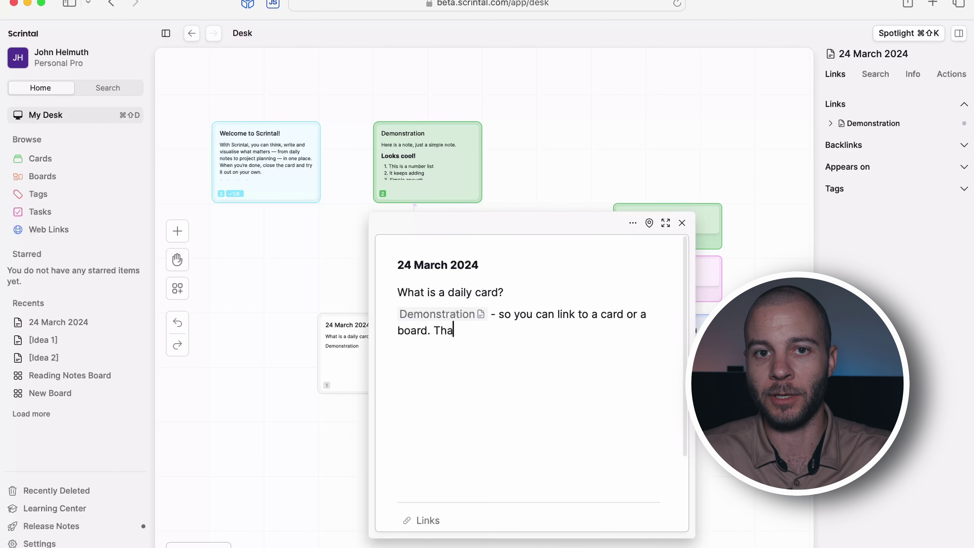
click(327, 470)
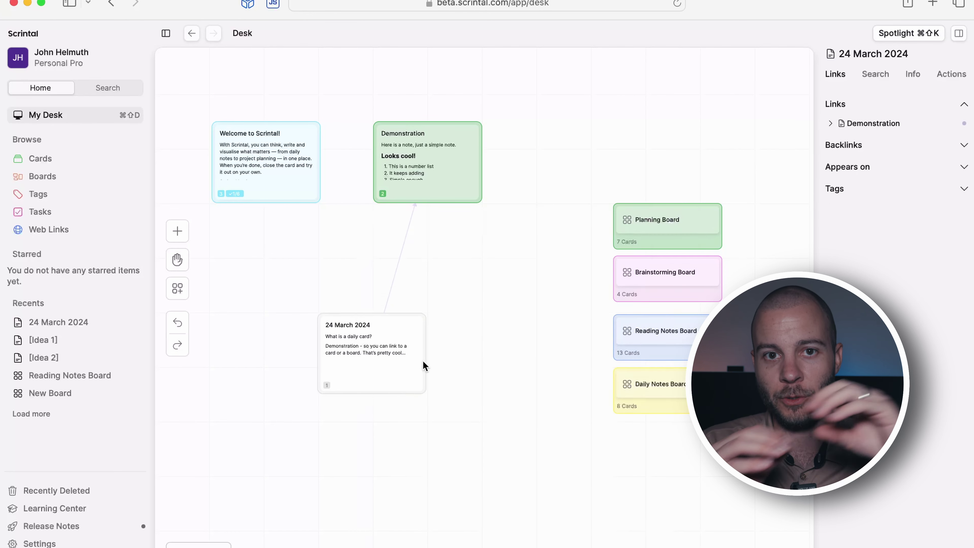
- Move the 24 March card beneath Demonstration and draw an arrow to it from Welcome
click(384, 353)
double_click(383, 353)
click(422, 320)
key(Escape)
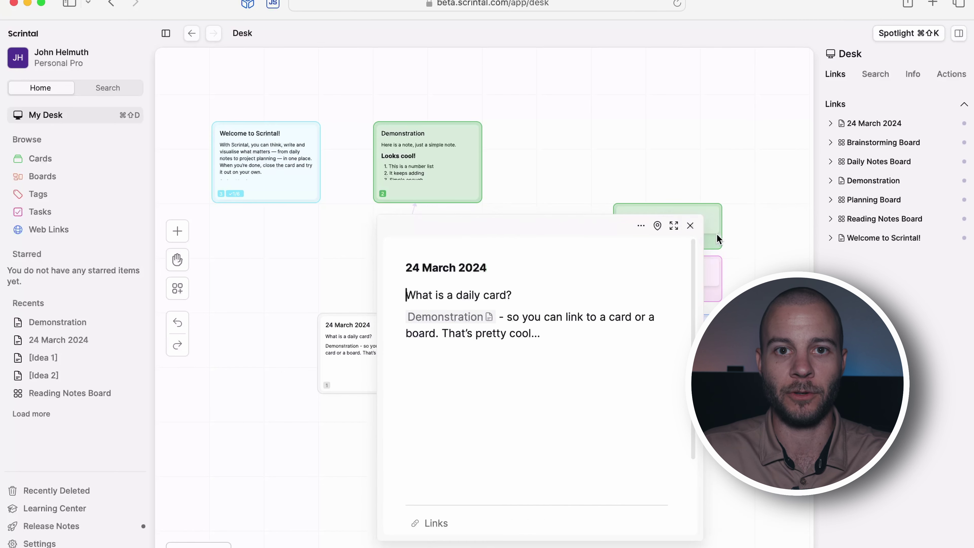
click(712, 224)
drag(384, 350, 440, 297)
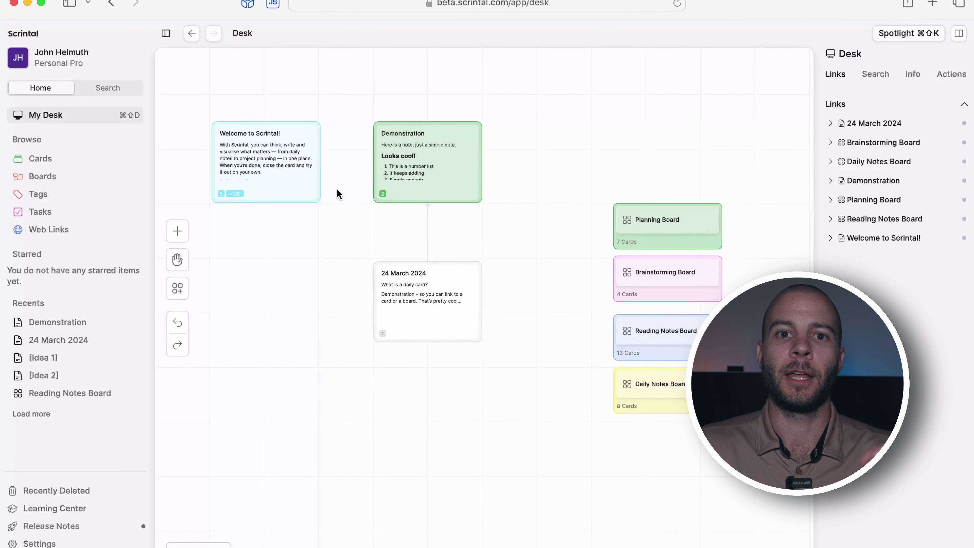
click(299, 192)
drag(267, 220, 433, 362)
- Open the Welcome to Scrintal! card and its Create your first link guide card
double_click(428, 292)
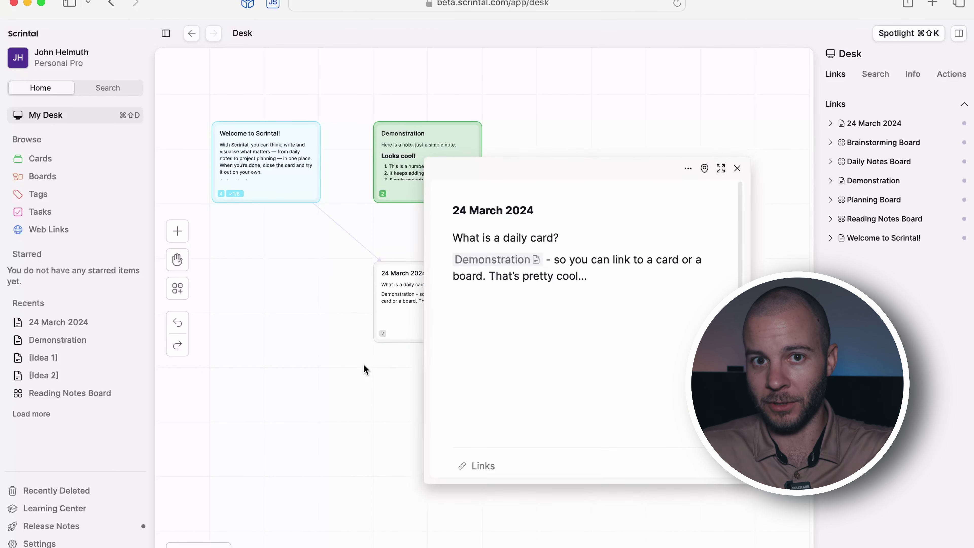
double_click(295, 167)
scroll(490, 315, down, 5)
scroll(491, 315, up, 5)
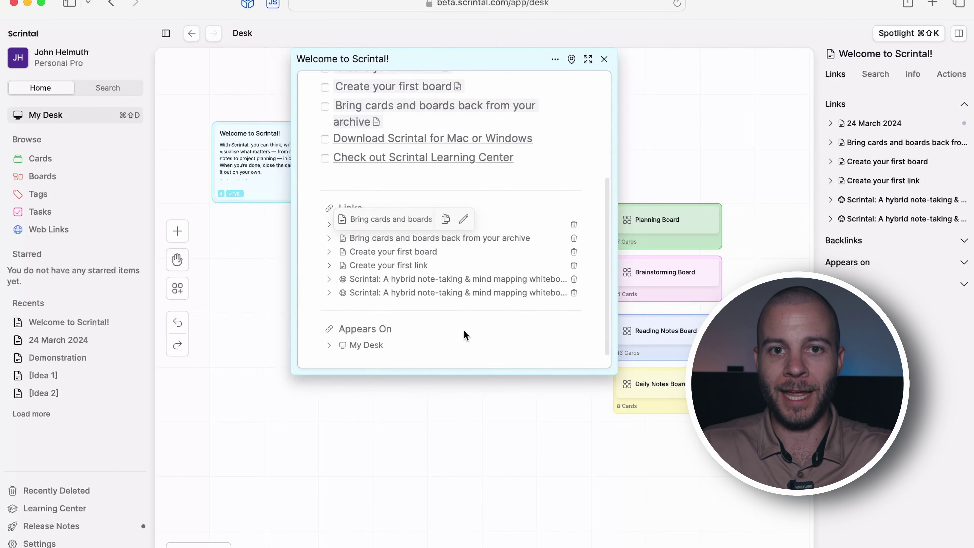
click(346, 241)
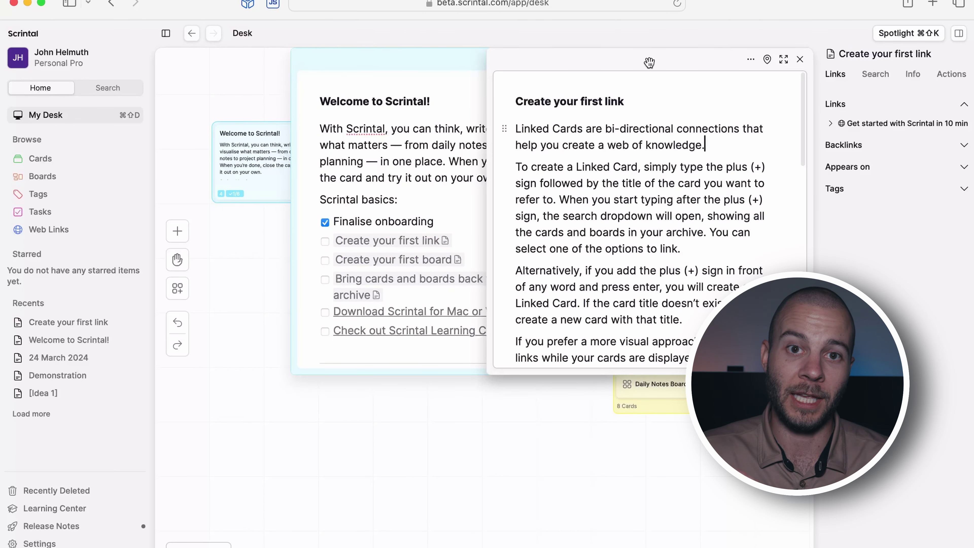
drag(649, 62, 638, 92)
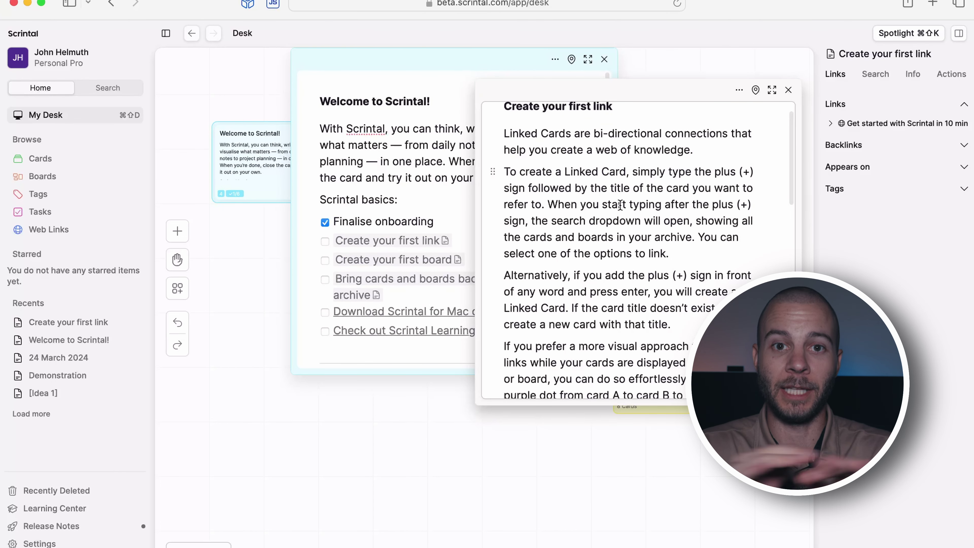
- Scroll through the Welcome checklist and follow the Download Scrintal for Mac or Windows link
scroll(633, 227, down, 2)
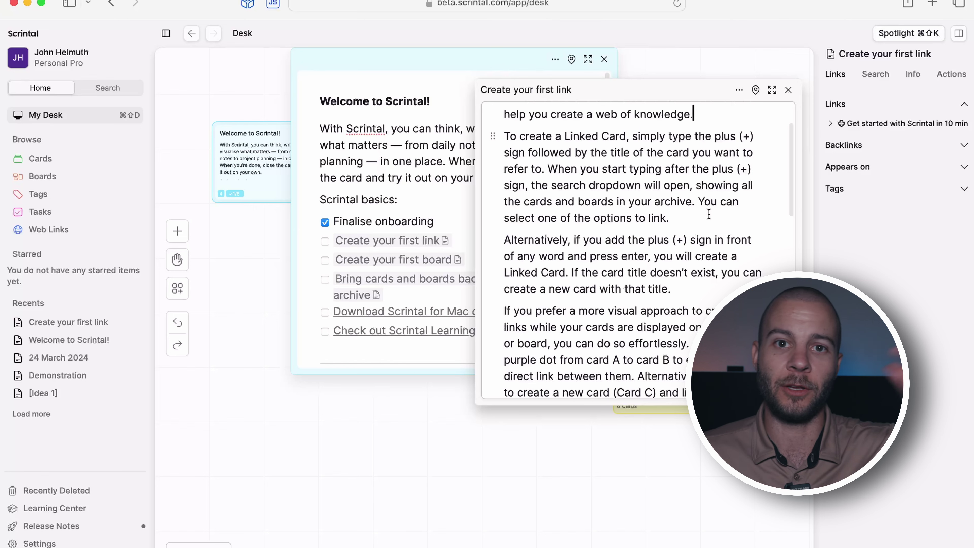
scroll(709, 214, down, 5)
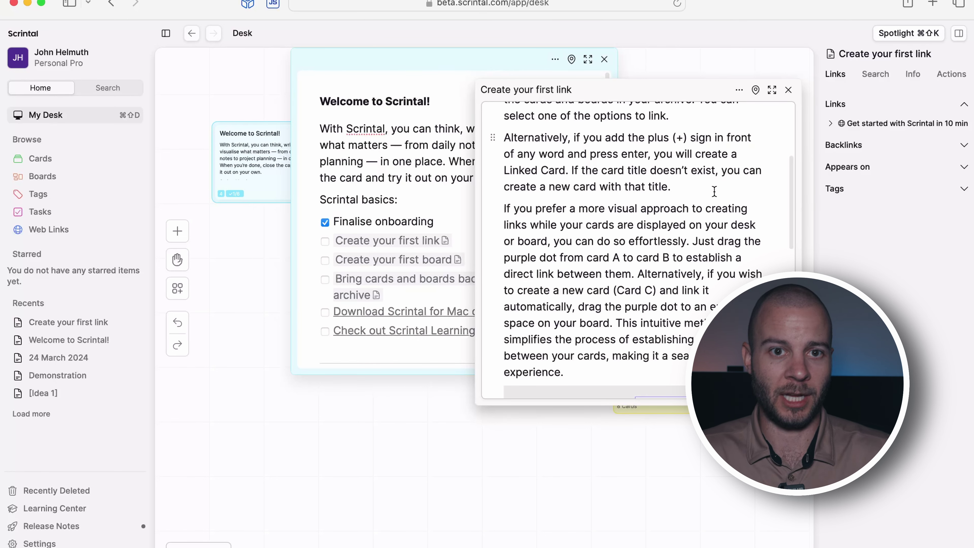
scroll(713, 192, down, 10)
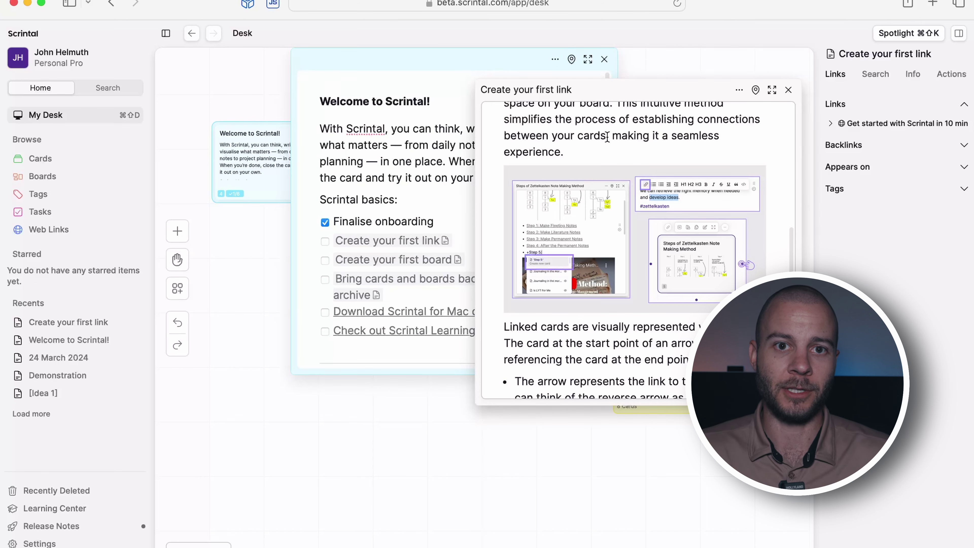
scroll(619, 259, down, 2)
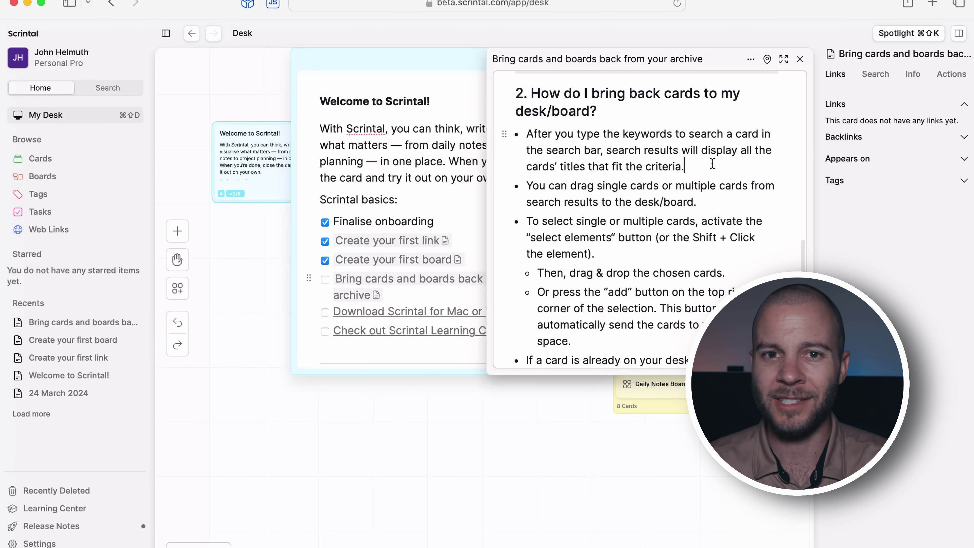
scroll(689, 166, down, 5)
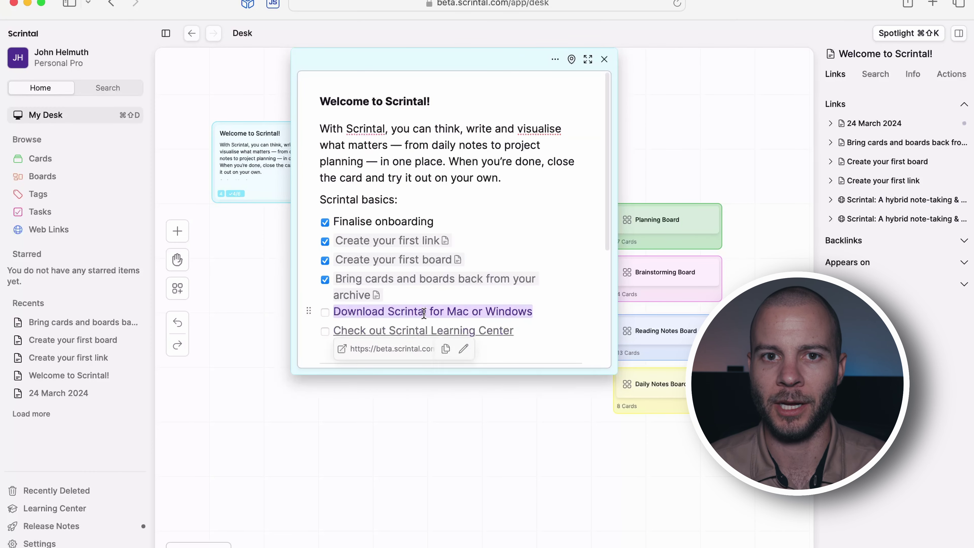
click(419, 311)
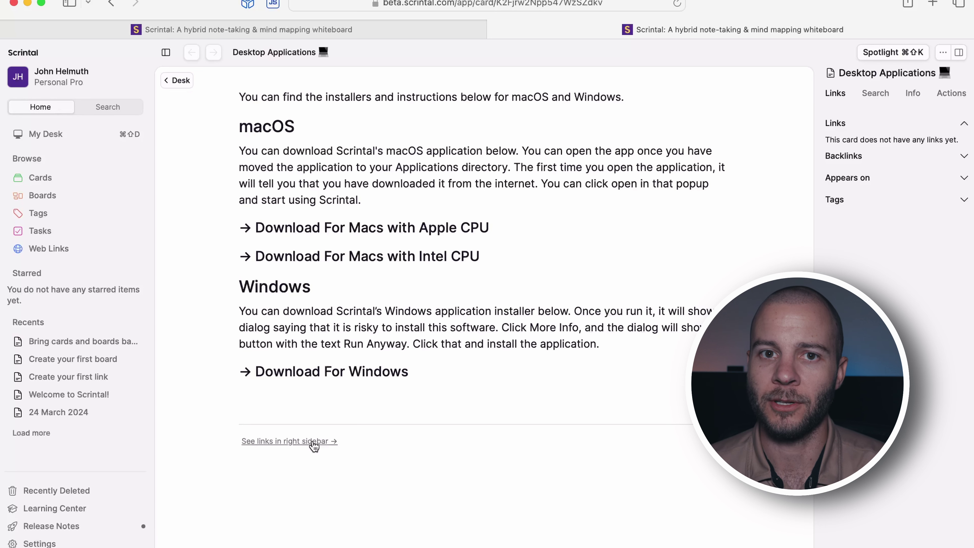
- Collapse and re-expand the Desktop Applications link list, then close that tab
click(963, 123)
click(962, 123)
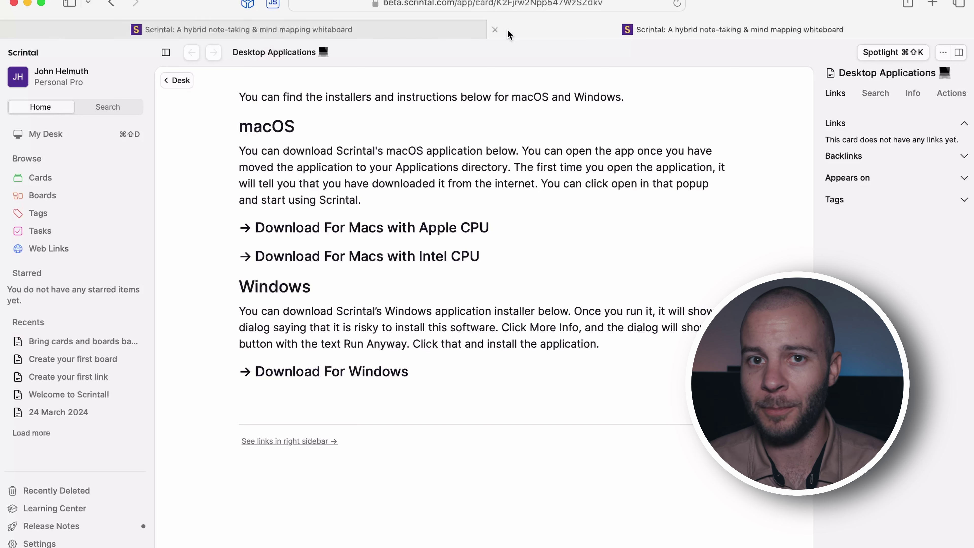
click(495, 30)
- Close the Welcome card and shift the 24 March card left on the desk
click(601, 59)
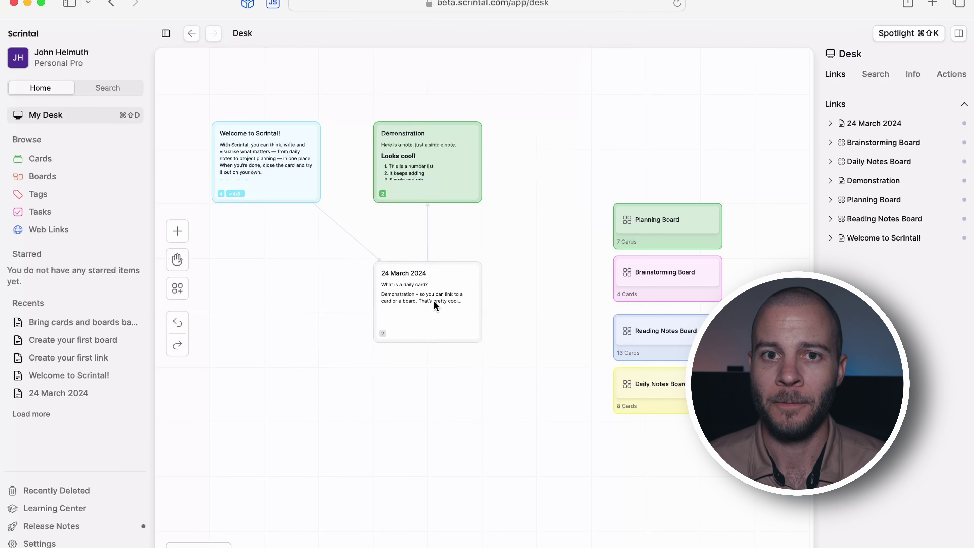
drag(435, 306, 355, 292)
scroll(397, 365, down, 5)
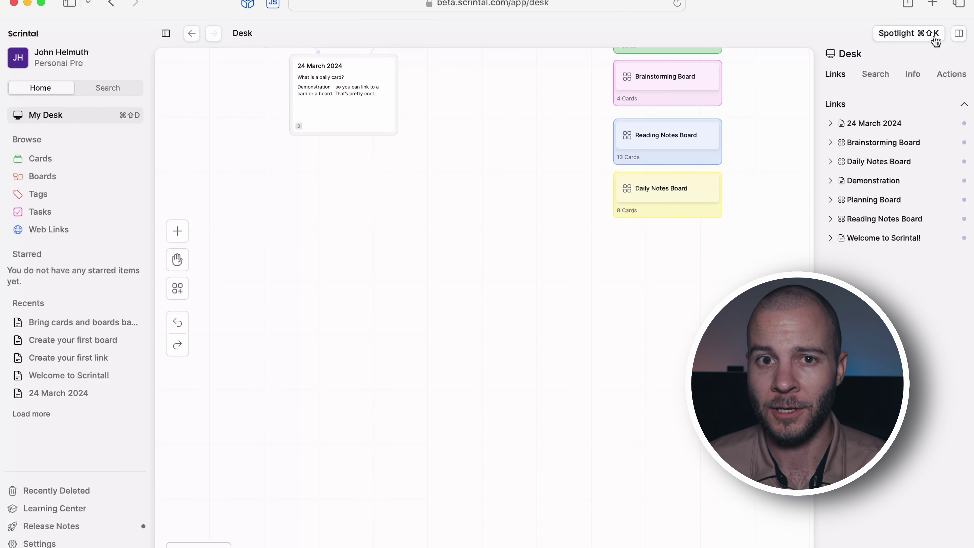
scroll(852, 180, up, 2)
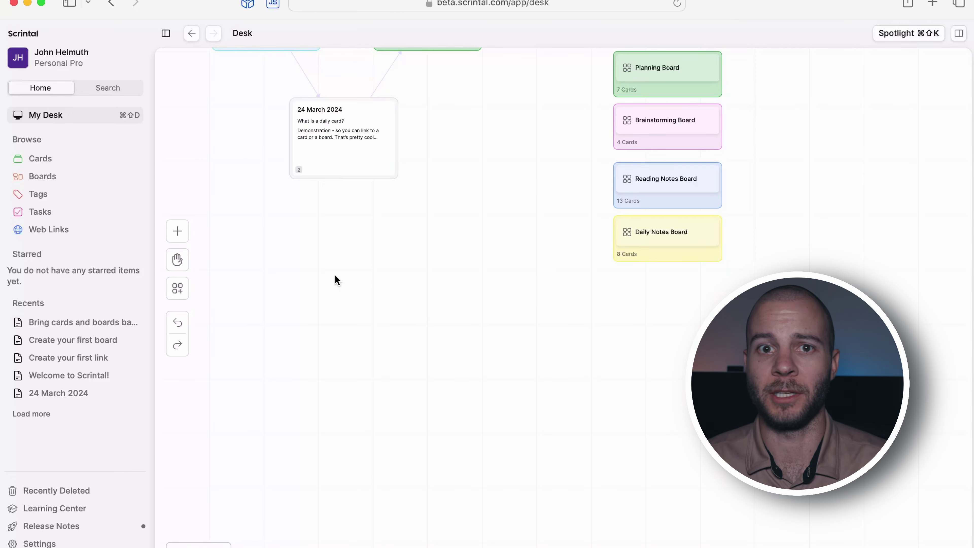
scroll(336, 280, up, 2)
- Browse the Cards, Boards, Tags, Tasks and Web Links pages, then return to My Desk
click(78, 163)
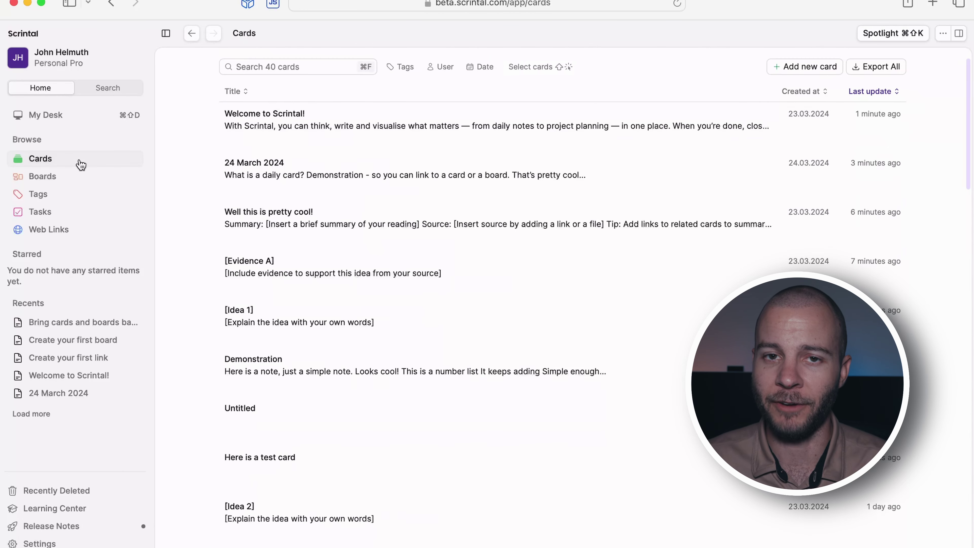
click(42, 176)
click(38, 194)
click(77, 212)
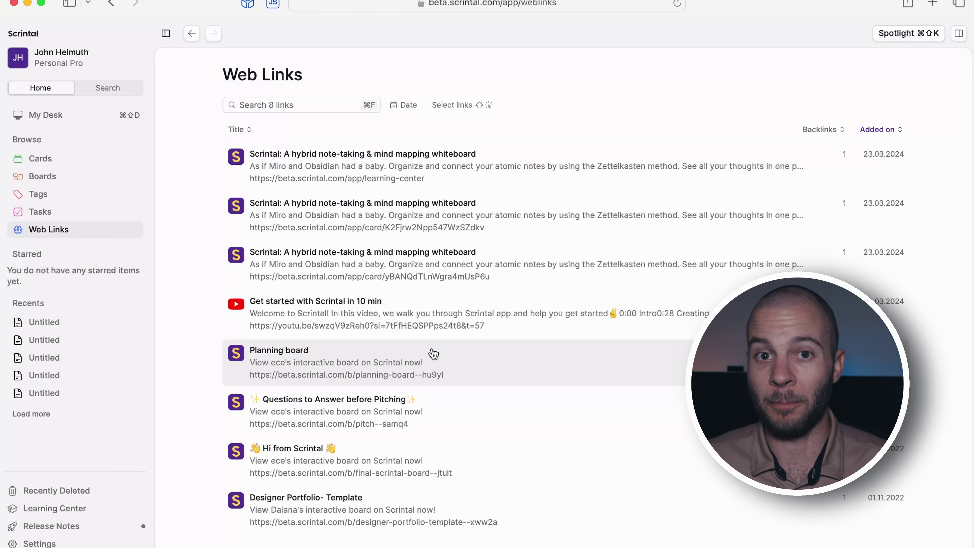
click(645, 165)
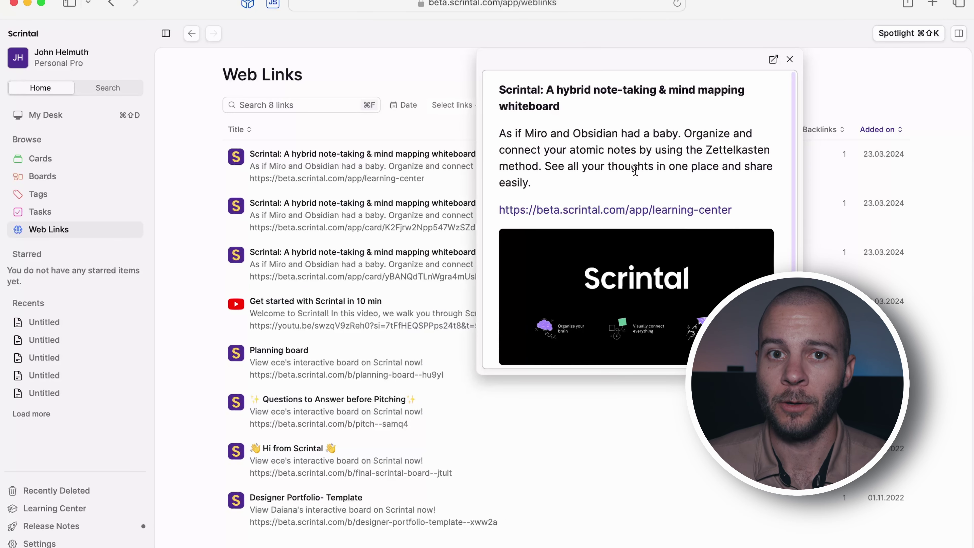
scroll(651, 168, down, 1)
scroll(651, 168, up, 1)
click(790, 59)
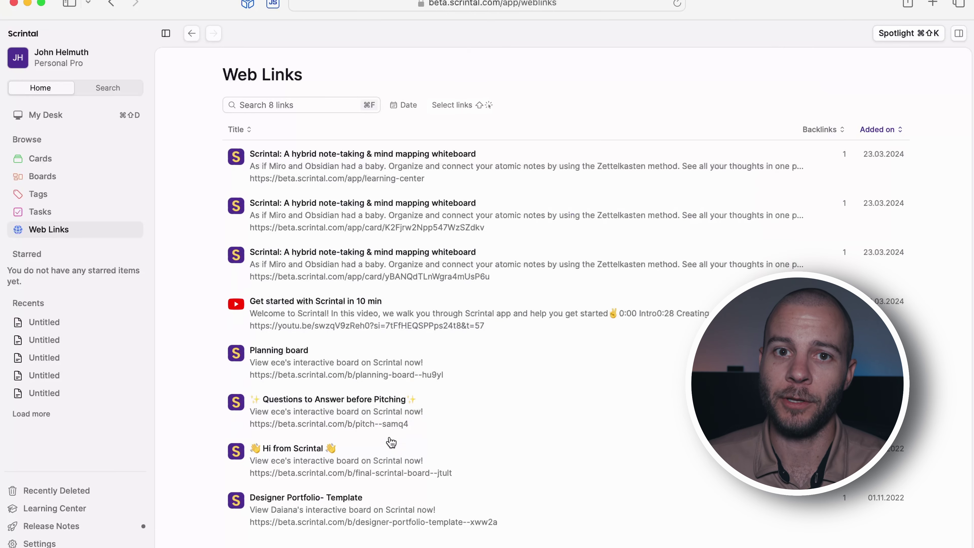
click(191, 34)
click(191, 33)
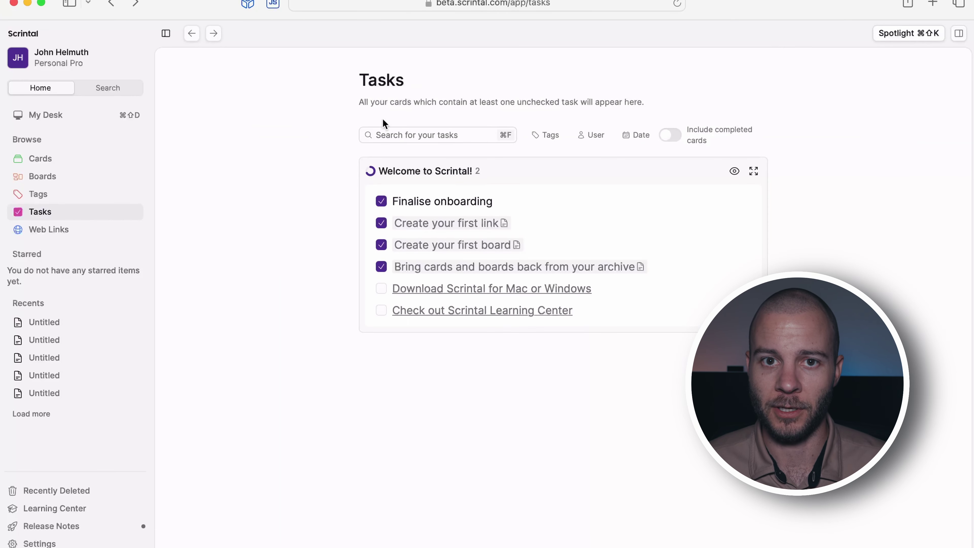
key(super+shift+d)
- Glance at the add menu and the account profile page, then go back to My Desk
click(177, 231)
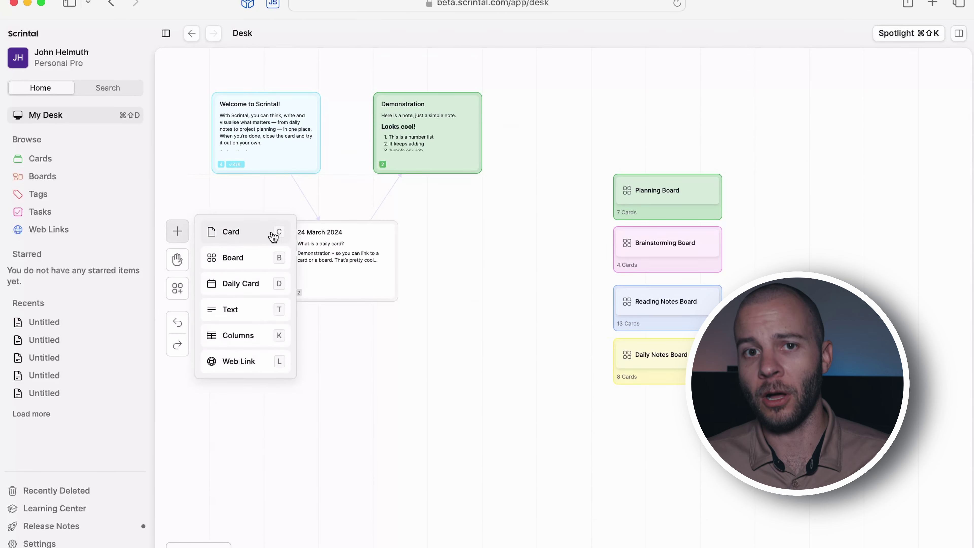
key(Escape)
click(58, 60)
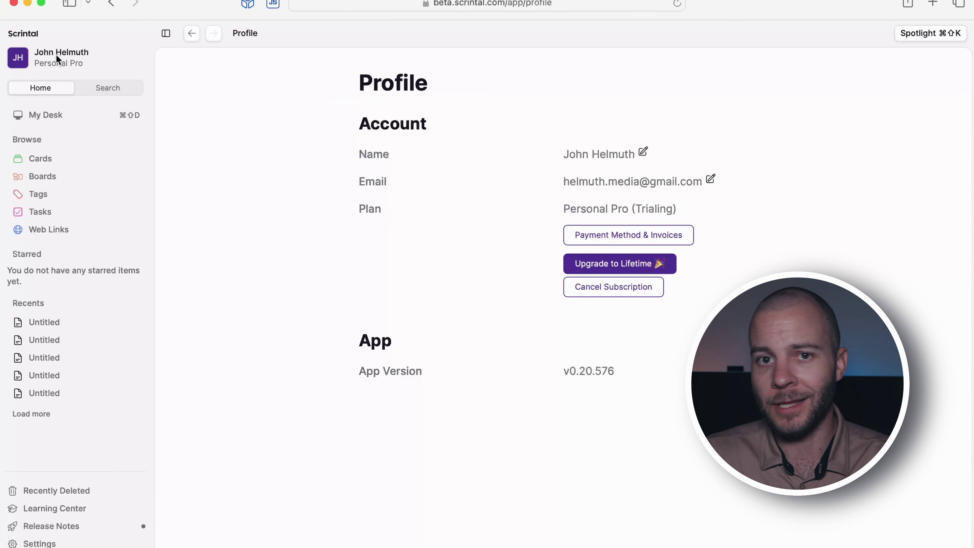
click(52, 115)
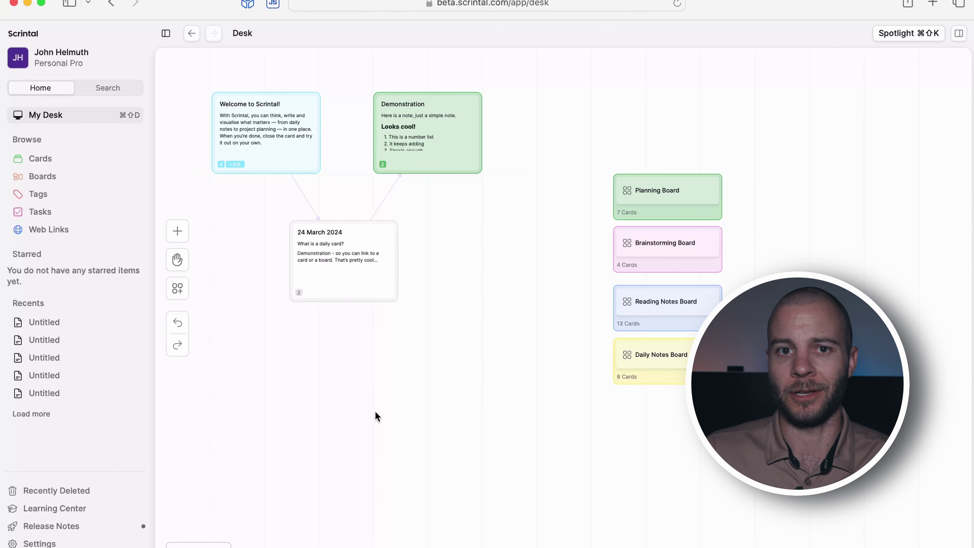
scroll(376, 416, down, 10)
- Place a new board on the empty desk area and rename it 'YouTube Channel'
click(178, 229)
drag(252, 259, 221, 171)
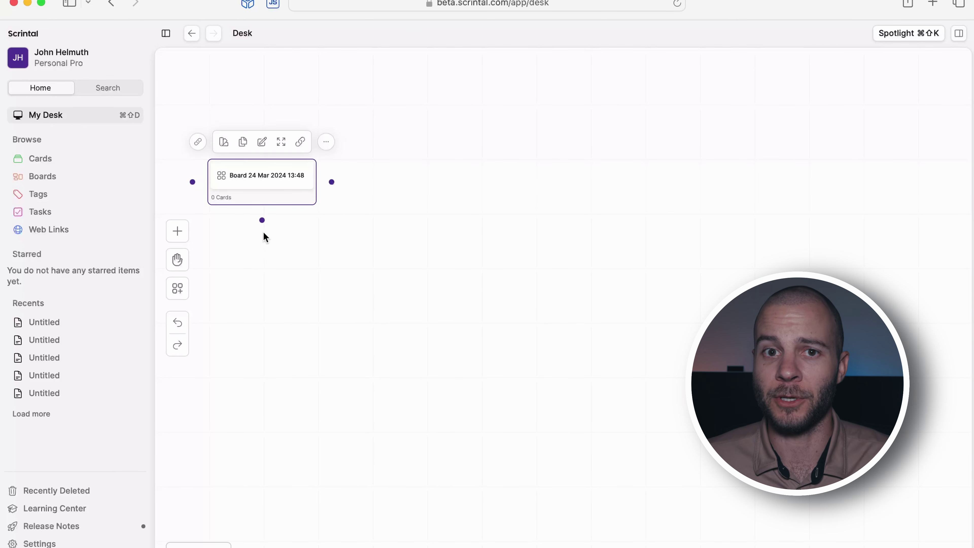
double_click(258, 175)
text(You)
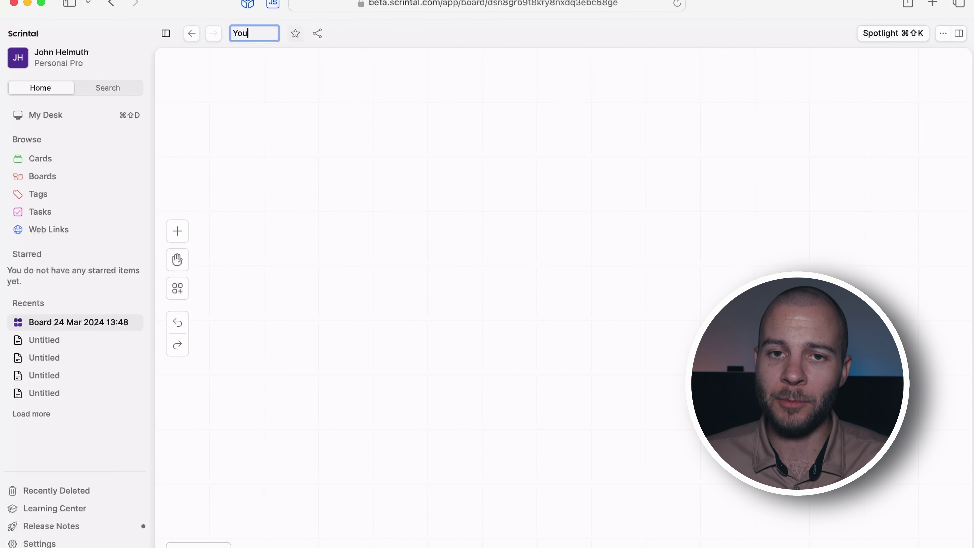
text(Tube Channel)
key(Return)
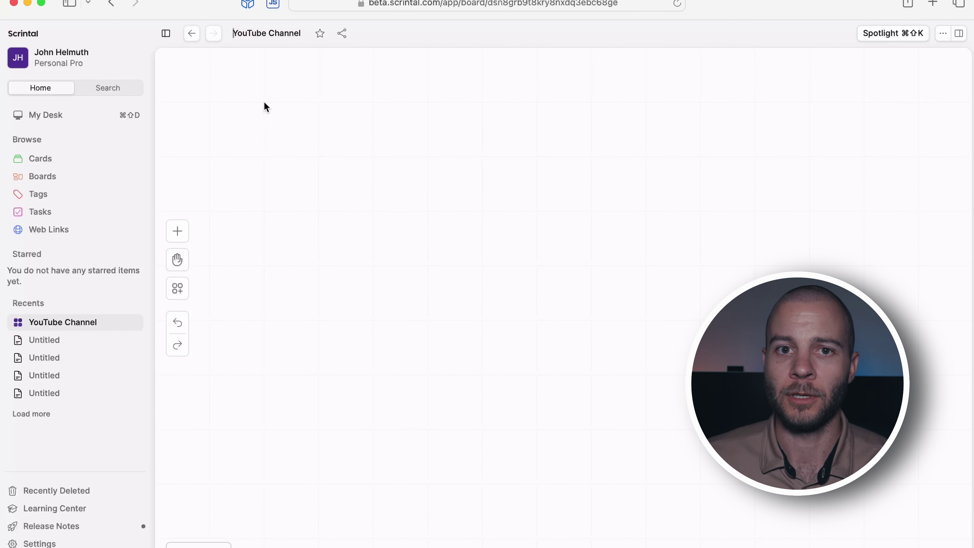
click(177, 231)
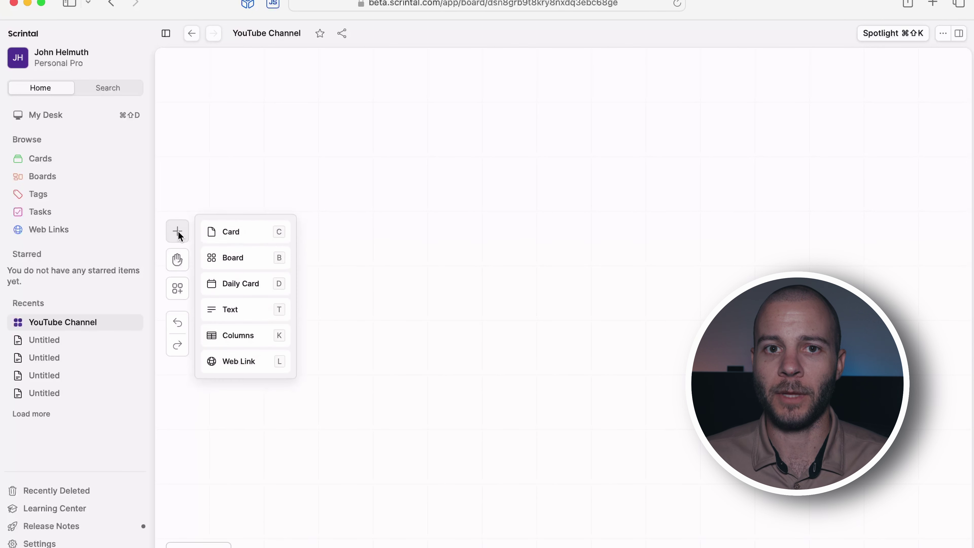
- Add an 'Ideas' card to the board in compact layout
click(238, 231)
click(435, 120)
text(Ideas)
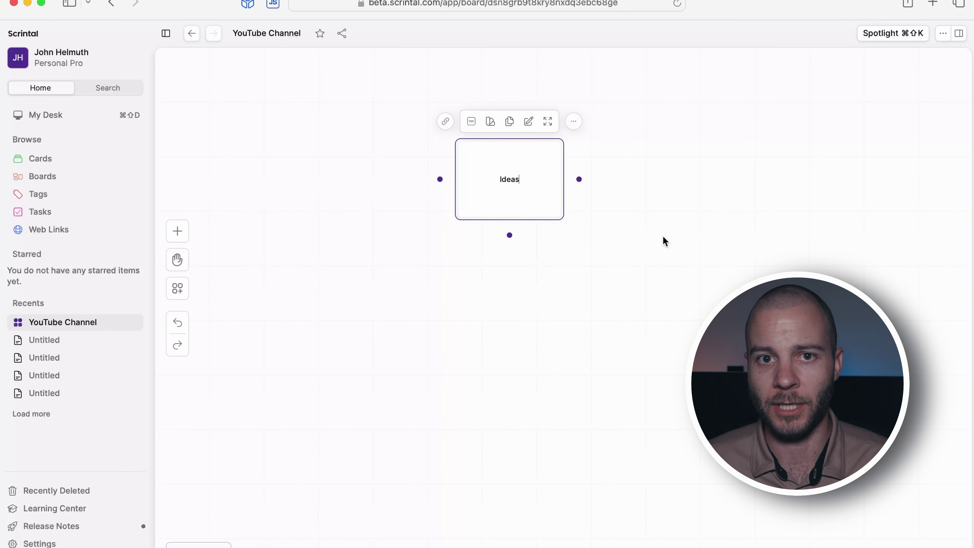
click(472, 122)
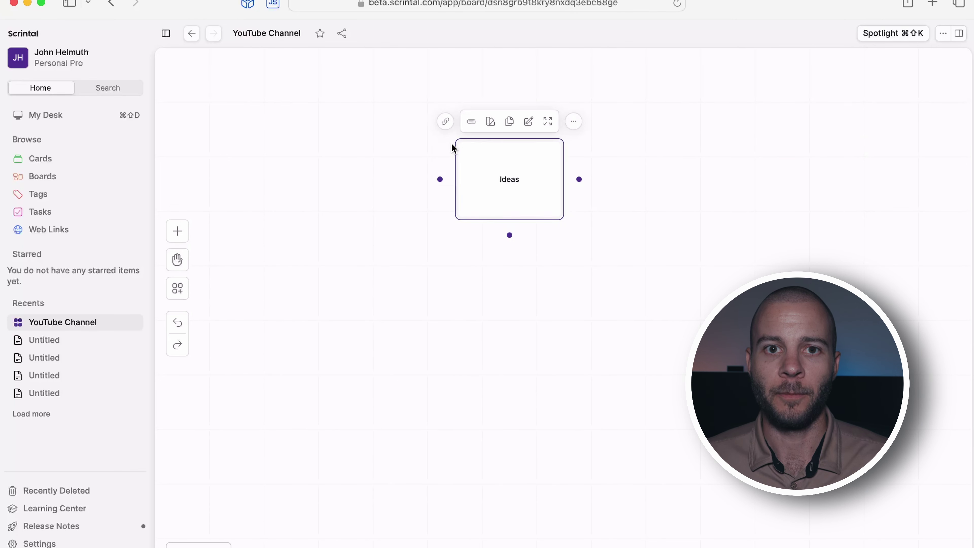
double_click(497, 150)
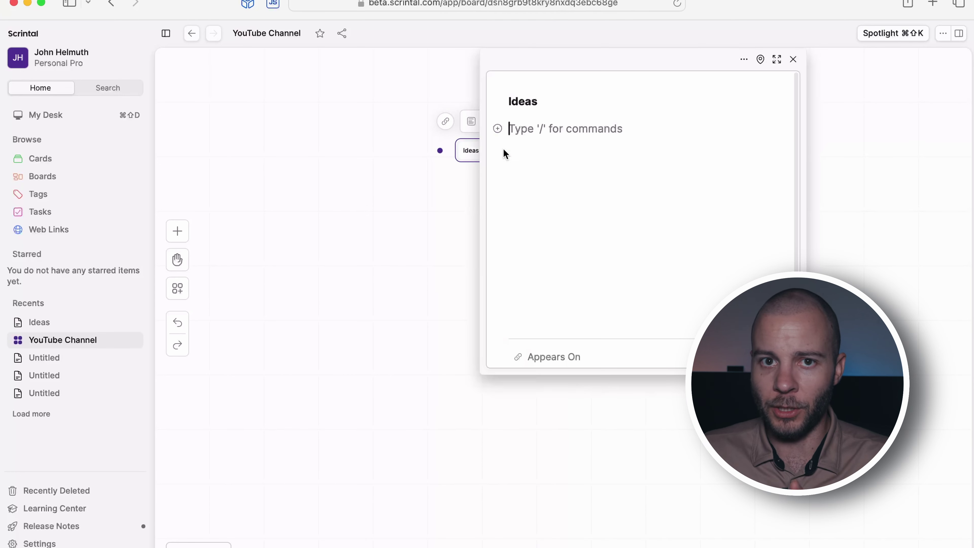
click(793, 59)
- Add a 'Technology' card below and set it to compact layout
click(177, 231)
click(235, 230)
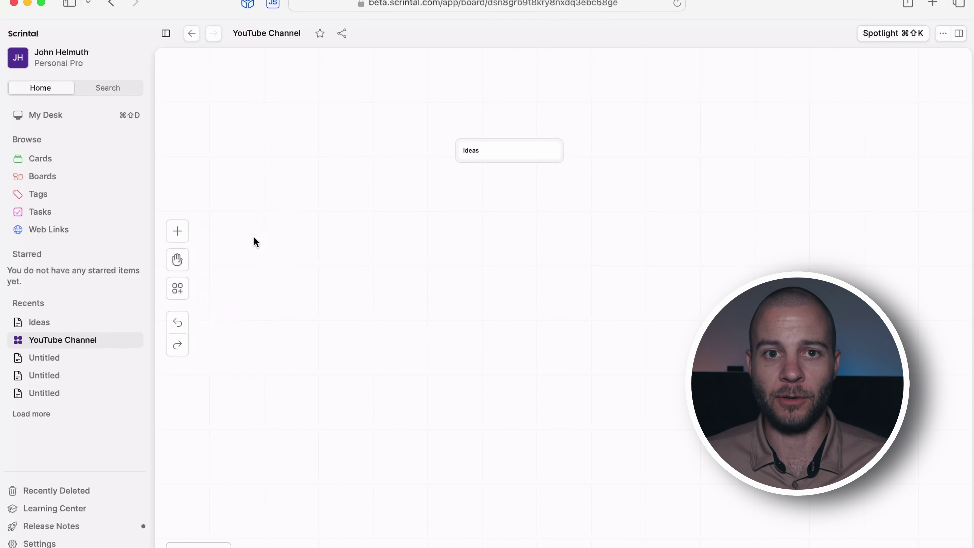
click(267, 217)
text(Techno)
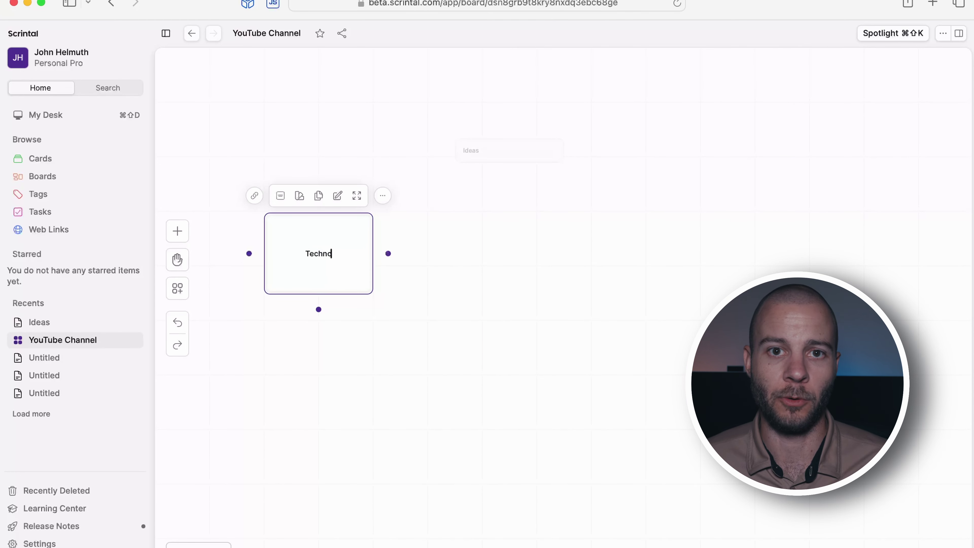
text(logy)
click(337, 276)
click(280, 196)
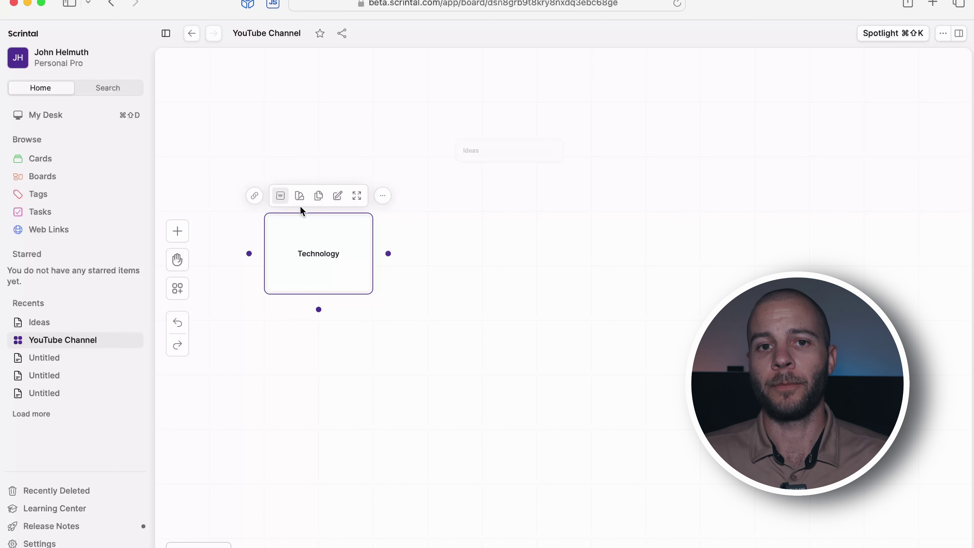
click(279, 197)
click(328, 227)
- Duplicate Technology, move the copy under Ideas and rename it 'Filmmaking/Photography'
click(319, 196)
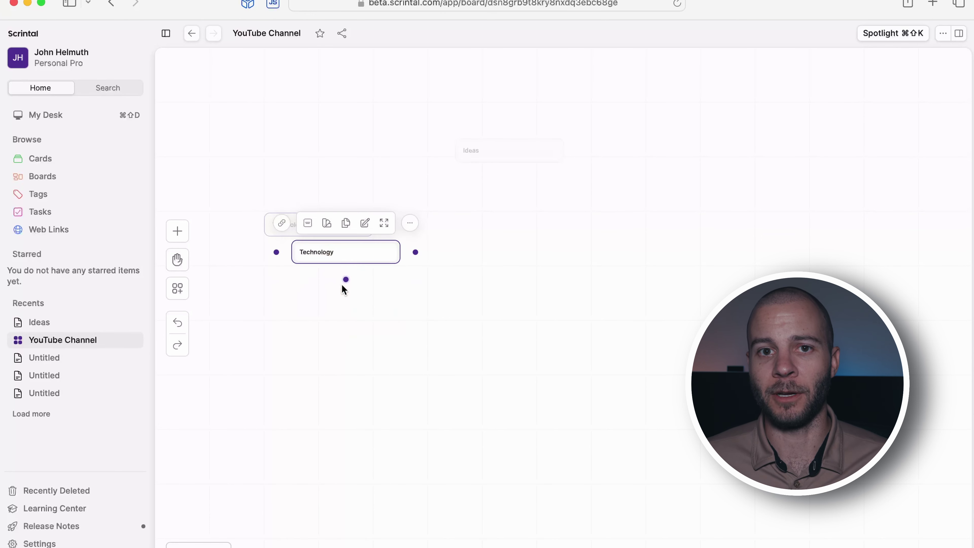
drag(339, 249, 500, 232)
double_click(500, 232)
click(577, 148)
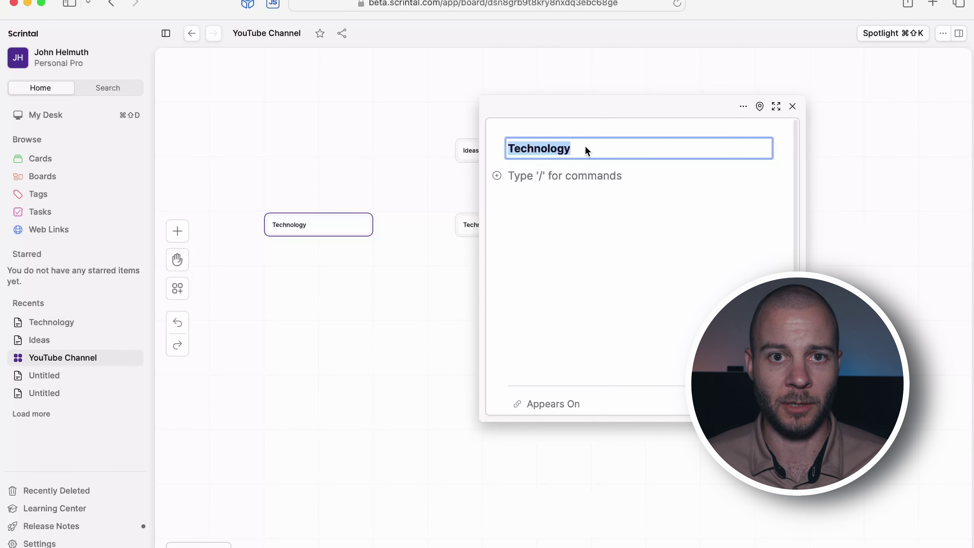
text(Filmmaking/Photograph)
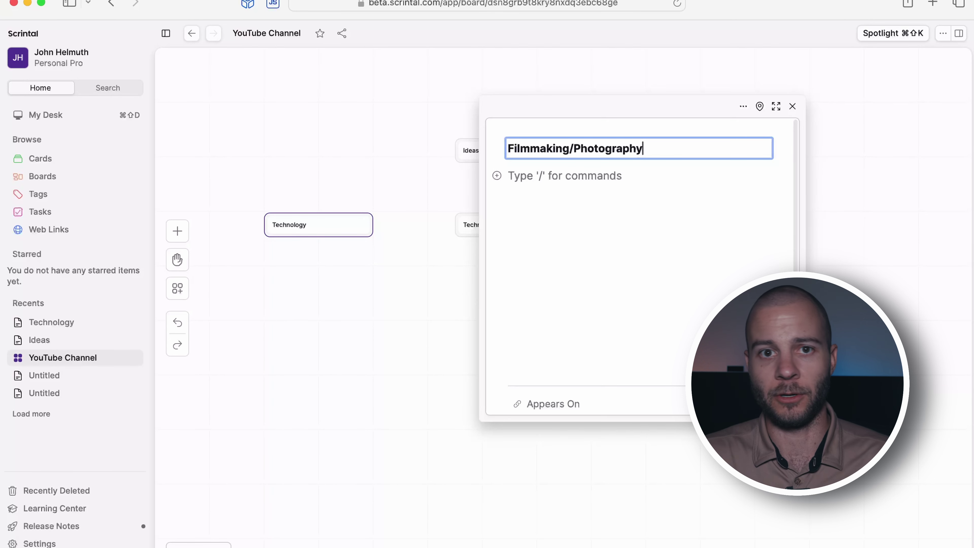
key(Escape)
- Place another copy at the right end of the row and rename it 'Misc. Videos'
click(534, 225)
drag(534, 225, 750, 228)
double_click(760, 226)
click(793, 143)
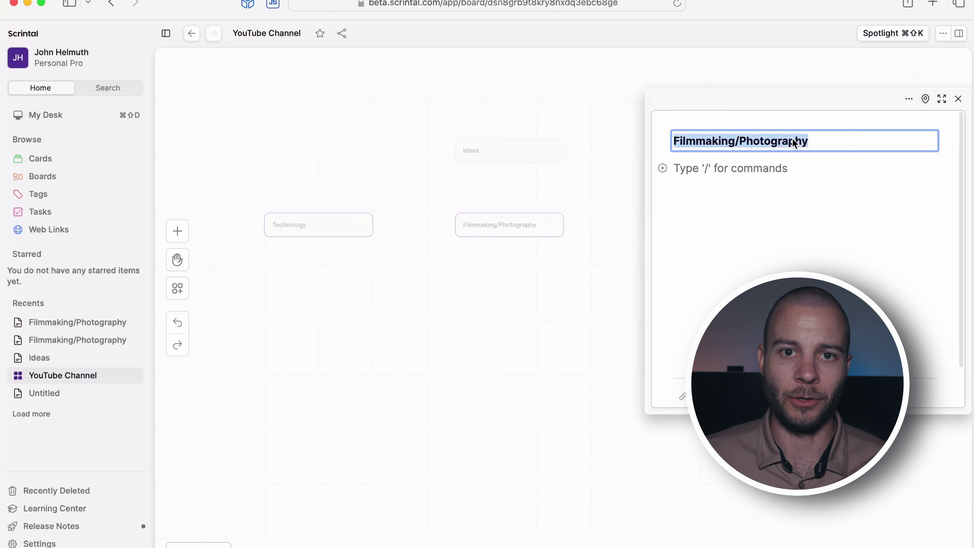
text(Misc. Videos)
key(Escape)
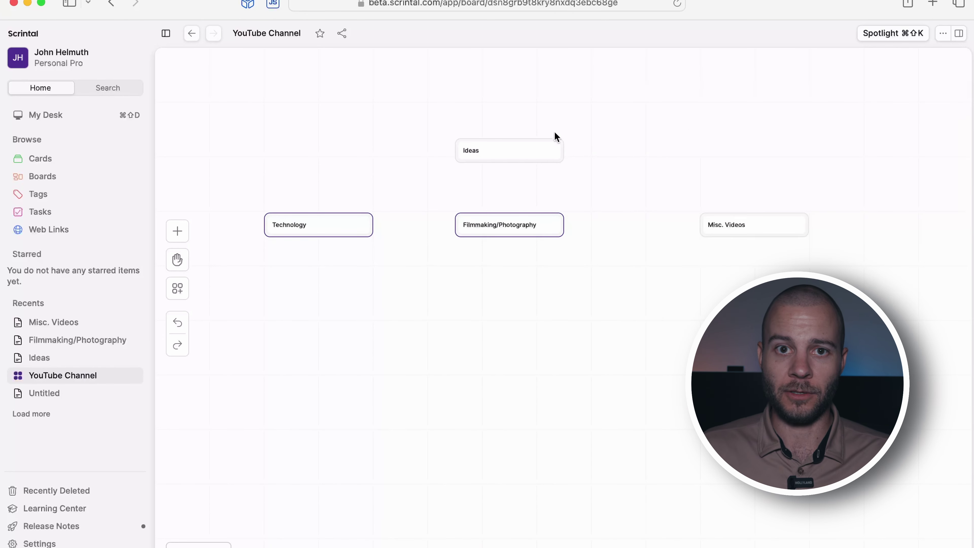
click(533, 153)
- Draw arrows from the Ideas card to Technology, Filmmaking/Photography and Misc. Videos
drag(513, 179, 319, 225)
click(491, 155)
click(512, 178)
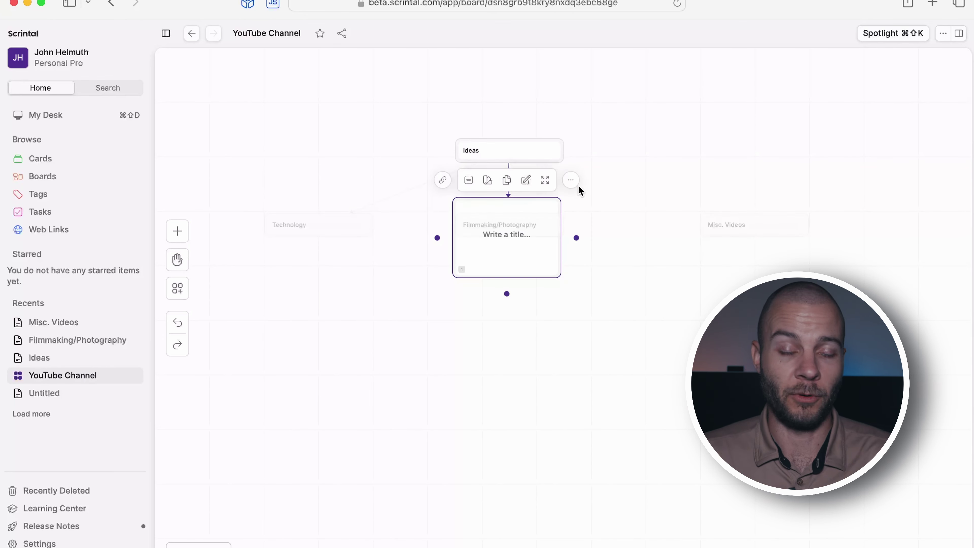
click(571, 180)
click(598, 309)
click(510, 151)
mouse_move(511, 178)
mouse_down()
mouse_move(516, 229)
mouse_move(731, 223)
mouse_up()
- Colour the Technology card green and the Filmmaking/Photography card yellow
click(342, 226)
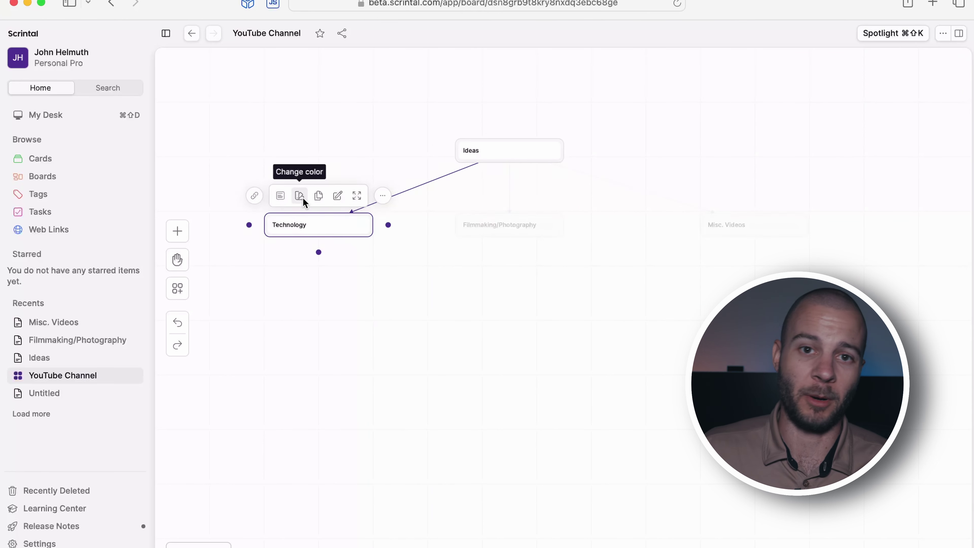
click(300, 195)
click(307, 170)
click(468, 230)
click(510, 196)
key(BackSpace)
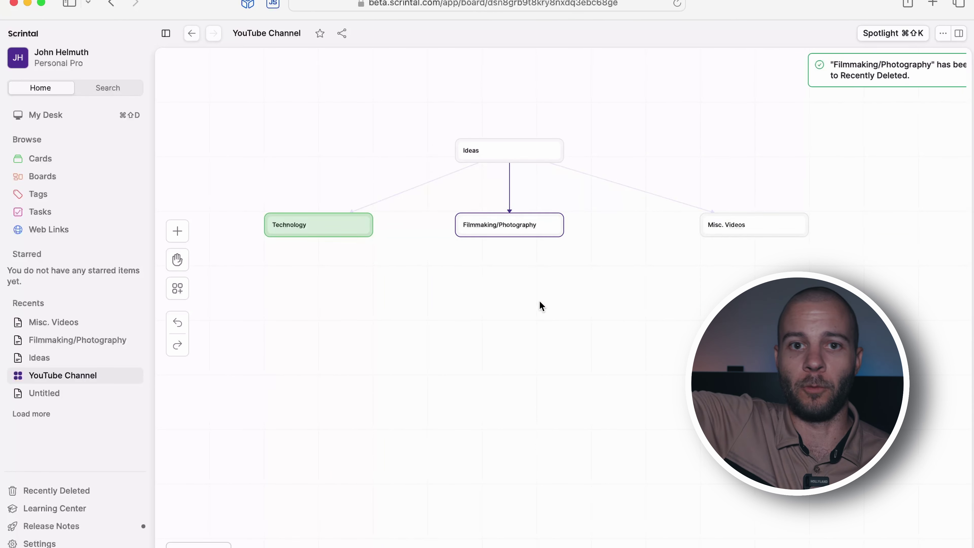
click(510, 227)
click(491, 196)
click(482, 169)
- Colour Misc. Videos orange, move it closer, and pull a new linked card from Technology
click(745, 224)
click(735, 196)
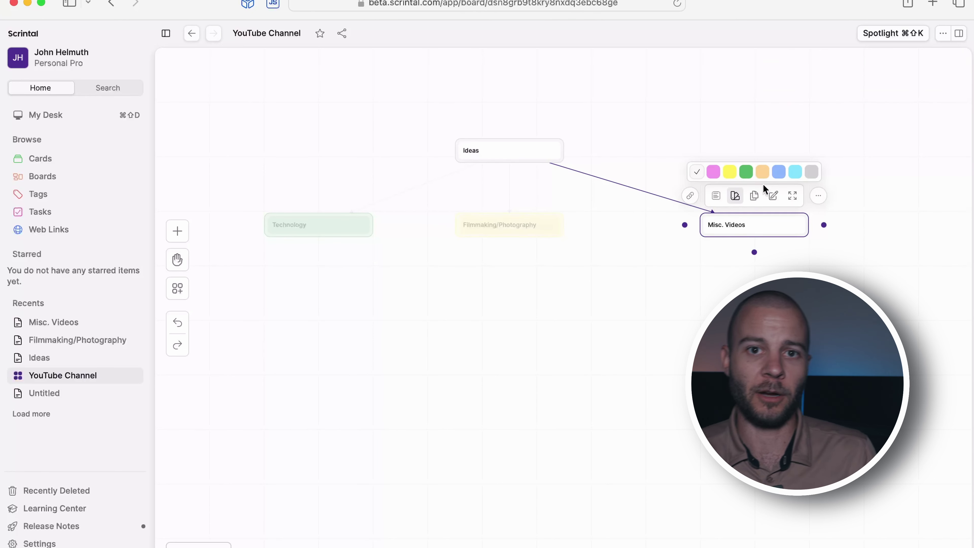
click(712, 170)
drag(736, 224, 680, 224)
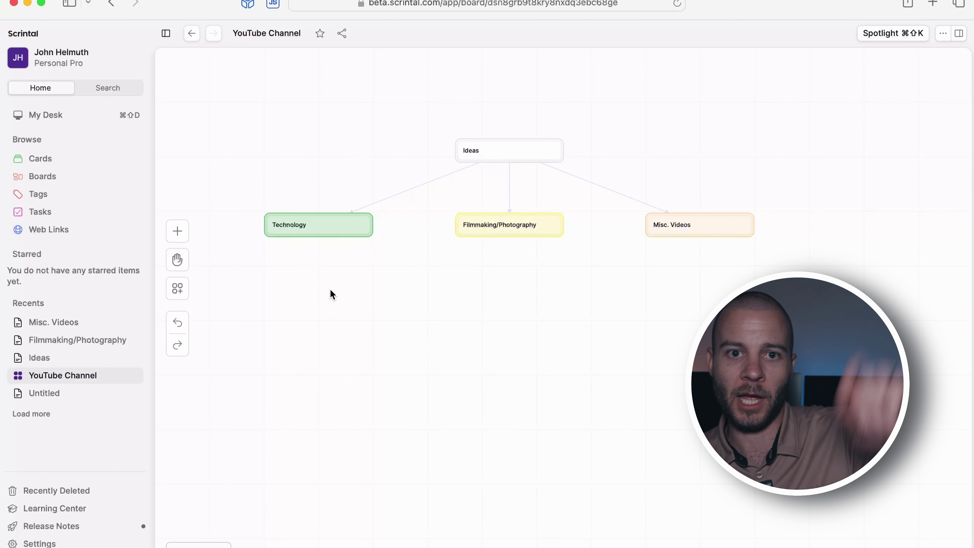
drag(318, 236, 319, 266)
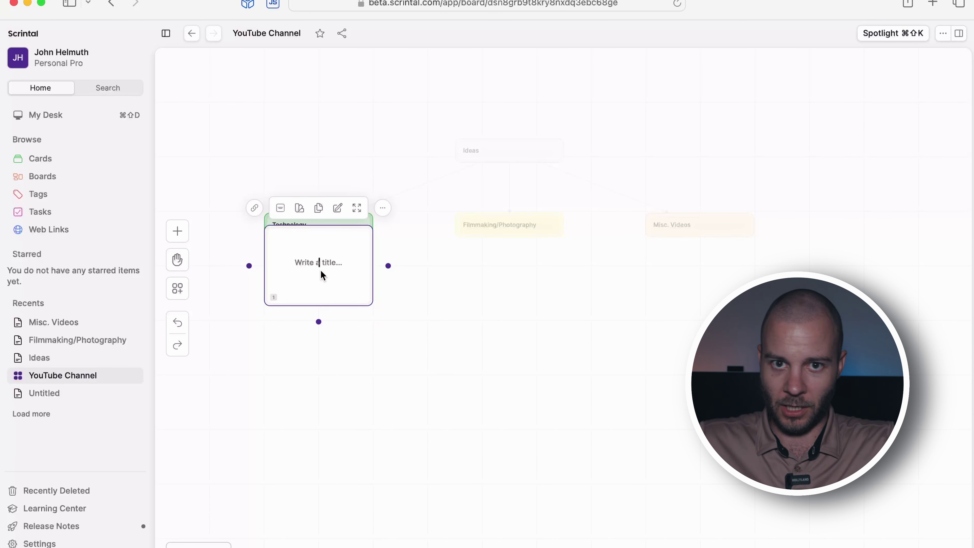
- Title the new card 'Tech Video #1', place it below Technology, and make it compact
text(Tech Video #1)
click(348, 354)
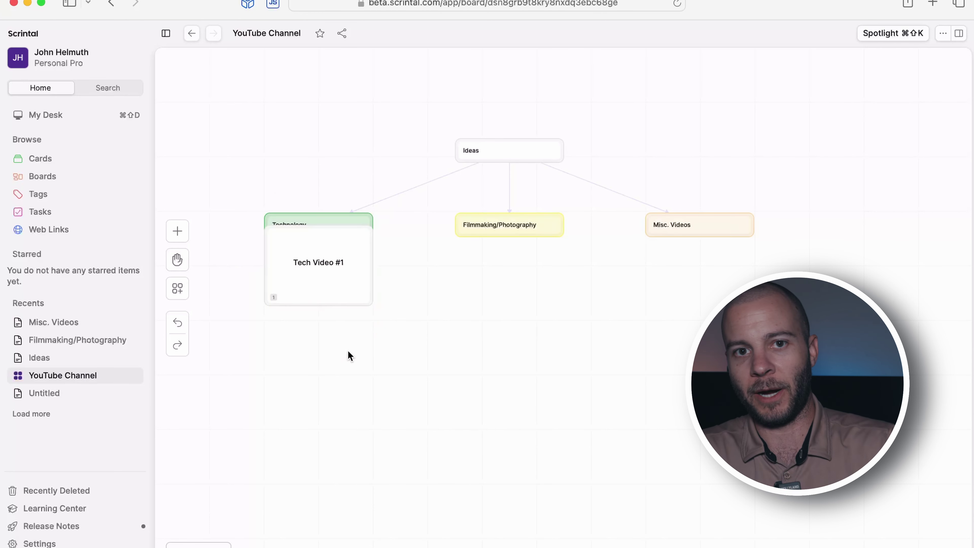
drag(315, 263, 317, 306)
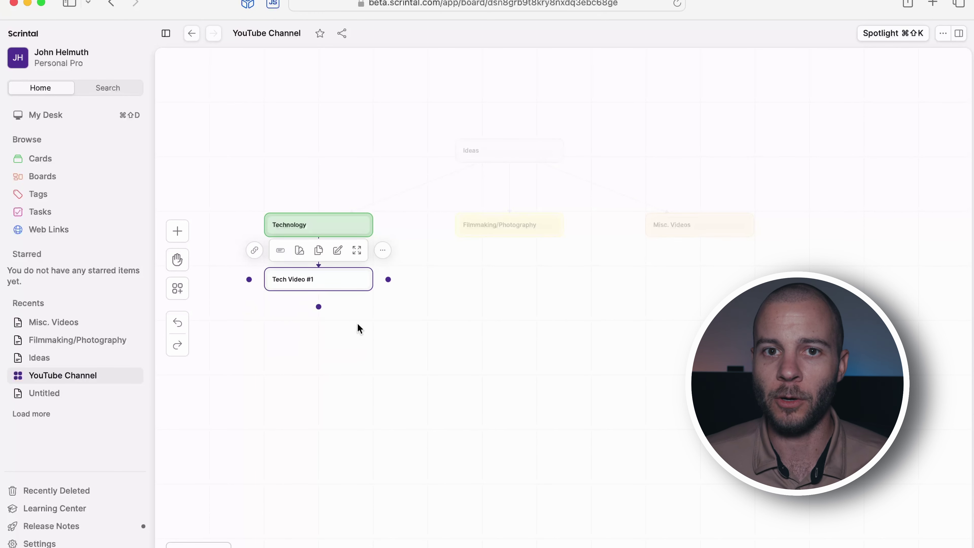
click(358, 326)
- Add a 'Tech Video #2' card beneath Tech Video #1
drag(322, 290, 320, 322)
click(334, 396)
click(325, 312)
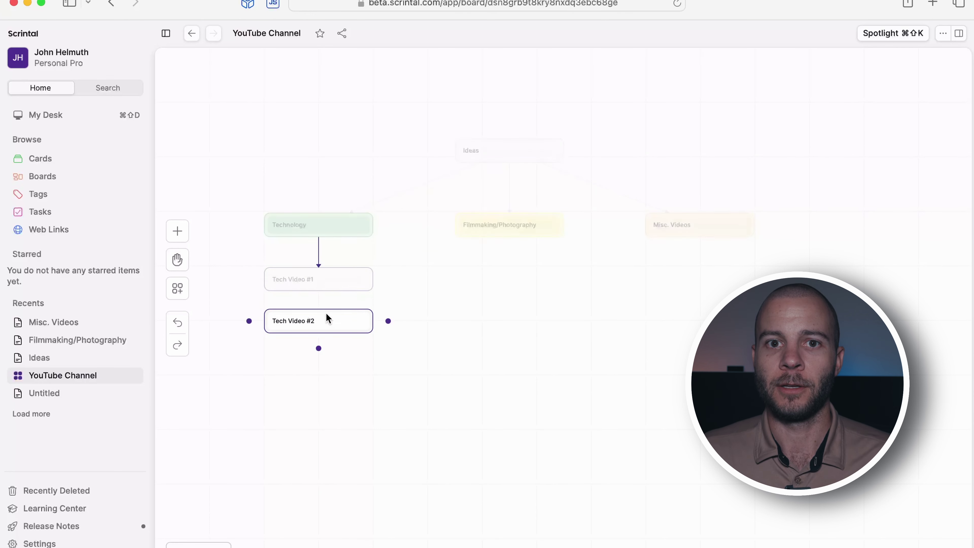
click(317, 279)
- In Tech Video #1, write 'Title Ideas:' followed by a bulleted list of titles
click(317, 280)
text(/)
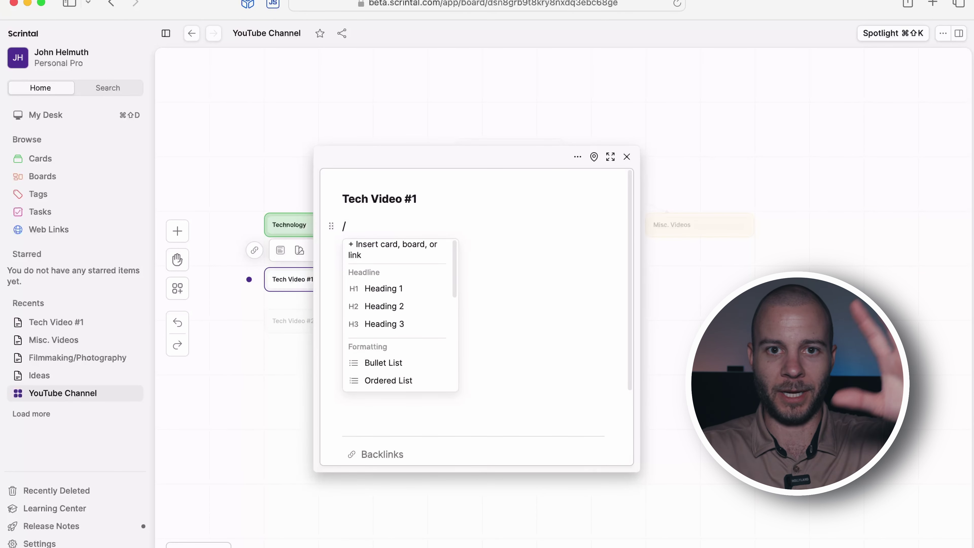
key(BackSpace)
text(Ti)
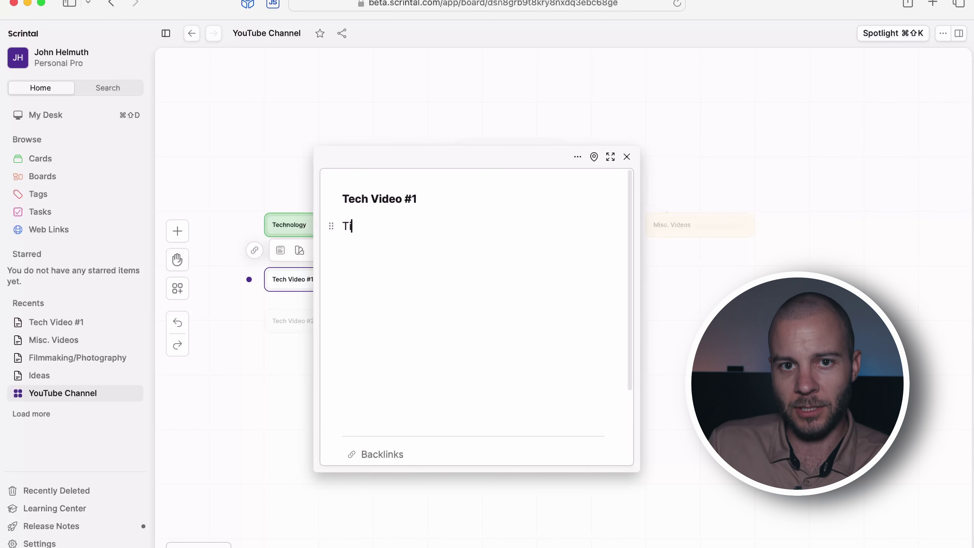
text(tle Ideas:)
key(Return)
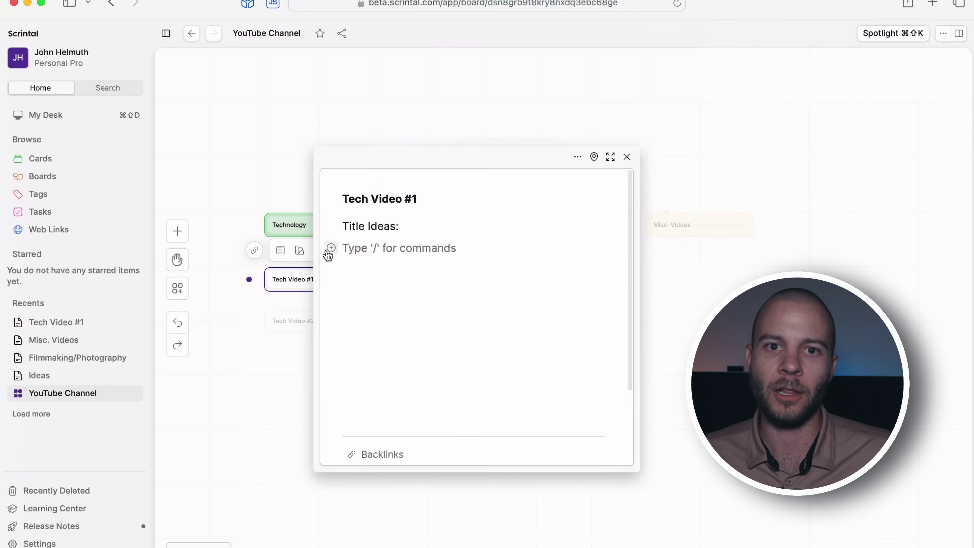
click(331, 248)
click(332, 248)
click(332, 248)
click(370, 366)
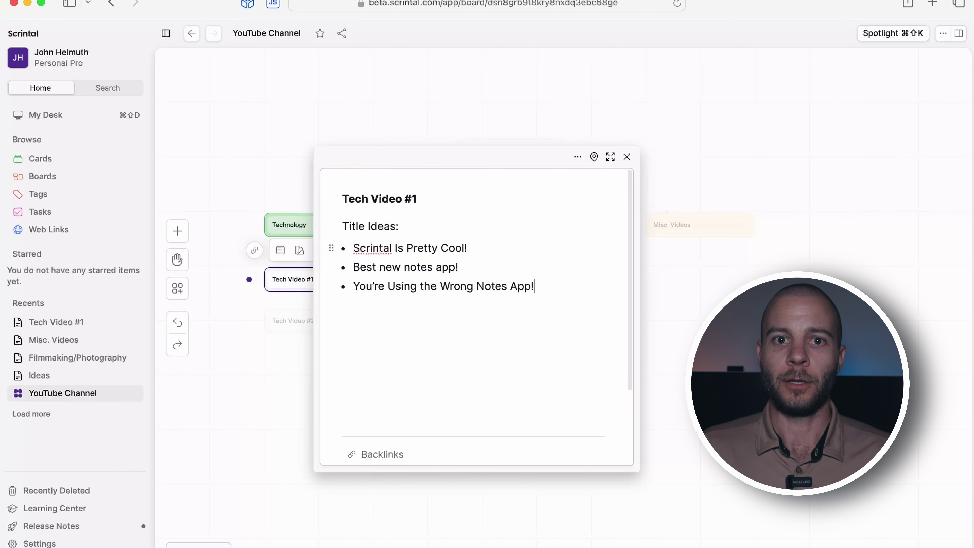
- Add a Heading 1 'Script' below the list and expand the card to full page
key(Return)
key(Return)
key(Return)
text(/)
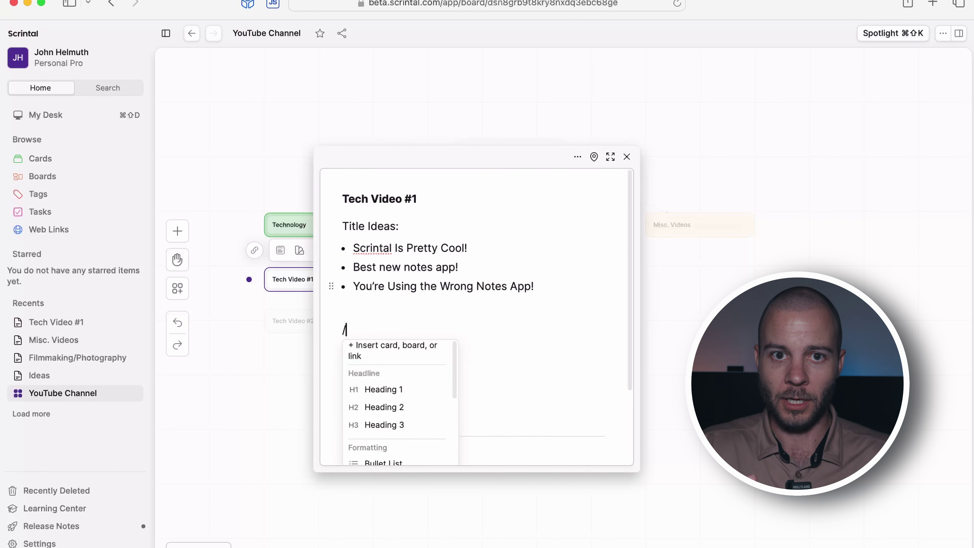
key(Down)
key(Return)
text(Script)
click(610, 156)
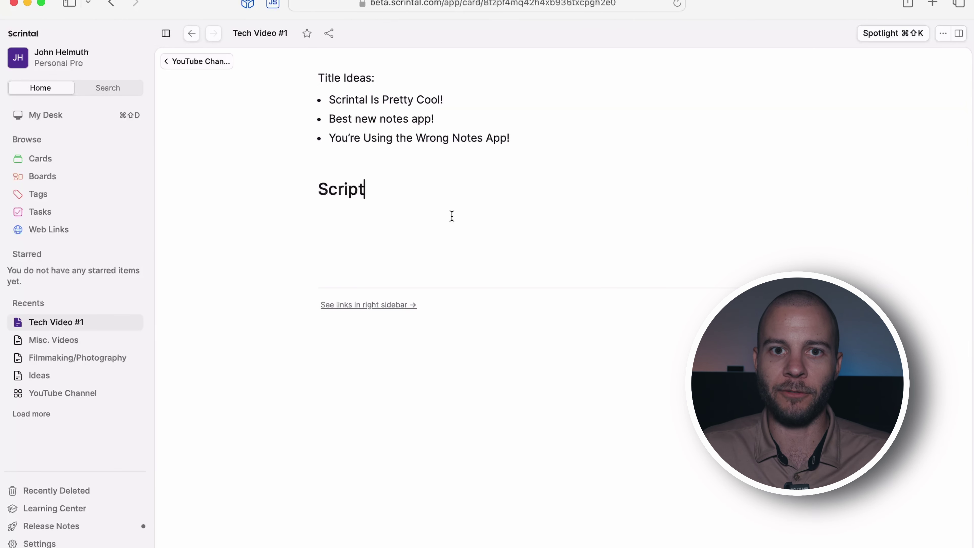